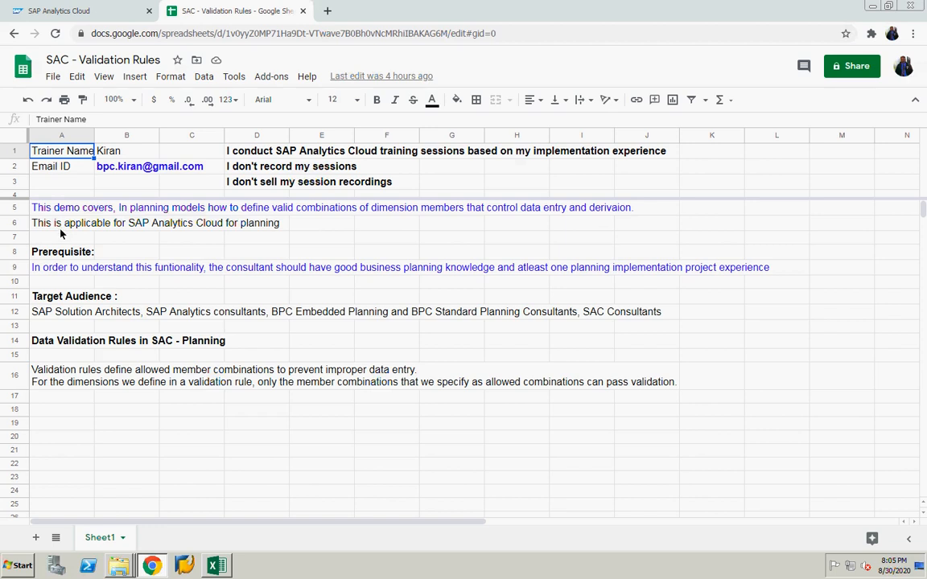
# Review the prerequisite, target audience and data validation rules notes in the spreadsheet
pyautogui.click(68, 269)
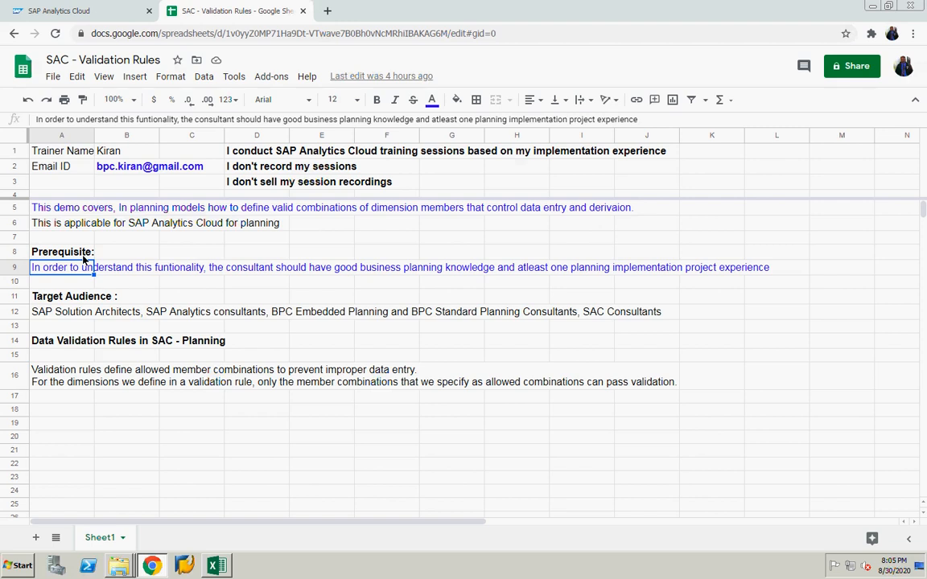
pyautogui.click(53, 299)
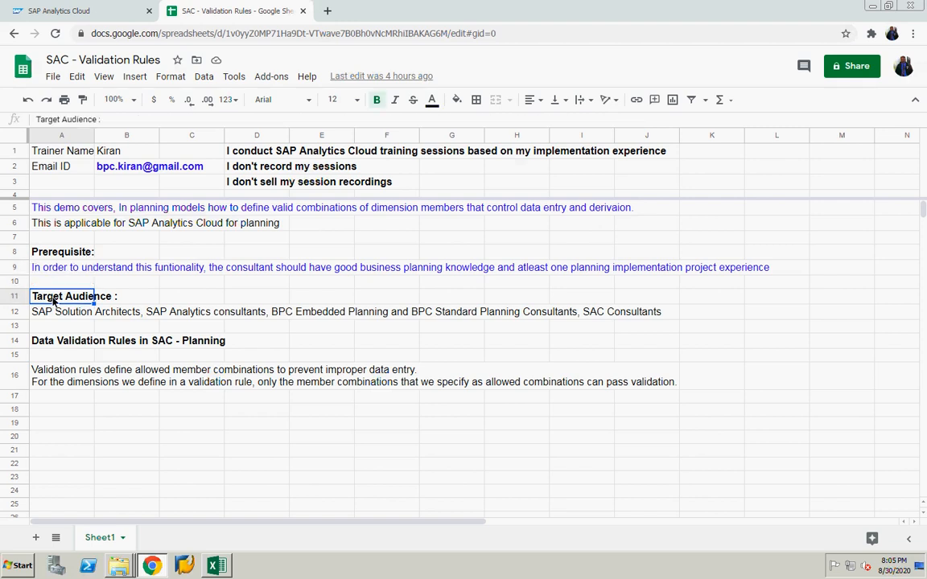
pyautogui.click(60, 344)
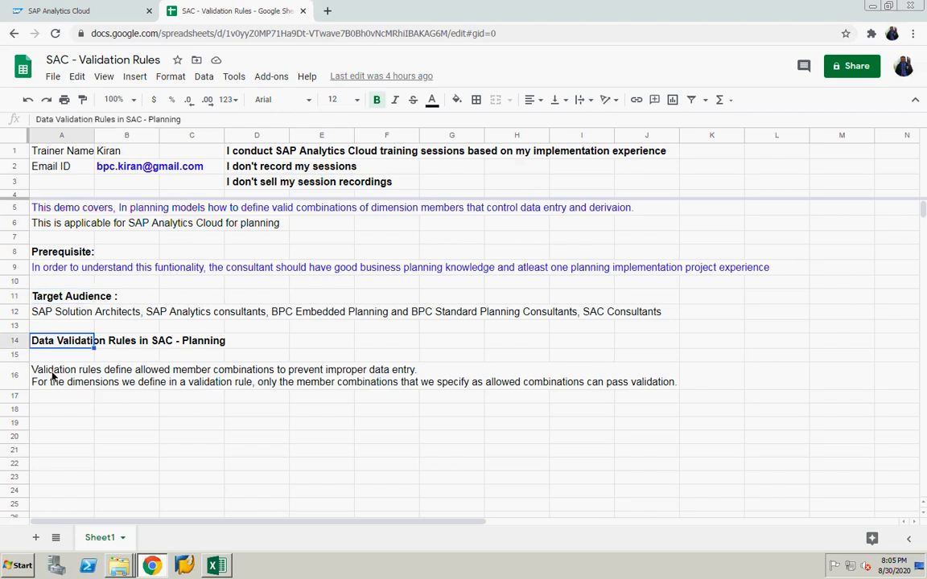
pyautogui.click(54, 375)
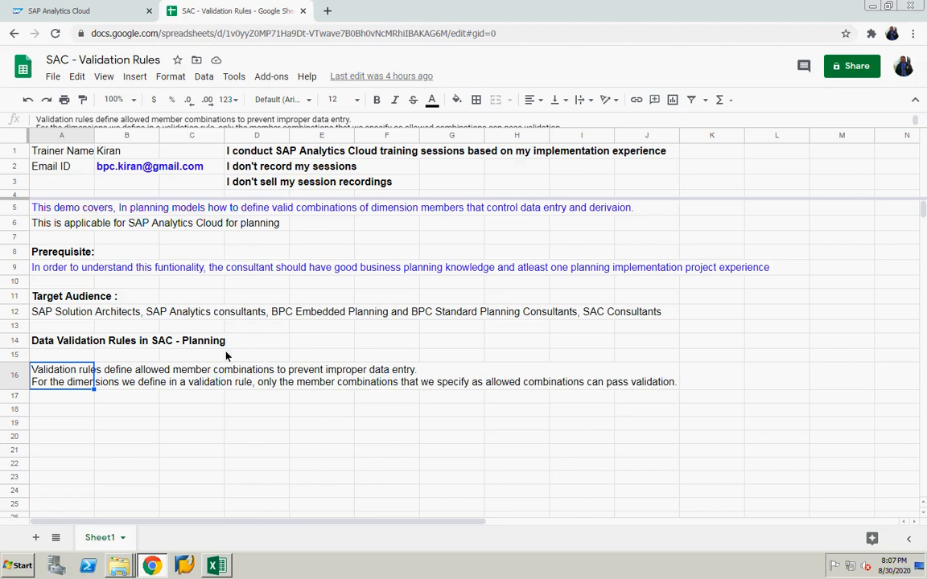
# Switch to SAP Analytics Cloud, open the U01M_EXP model and examine the Company Code and Profit Center attributes of its U01D_COSTCENTER dimension
pyautogui.click(68, 14)
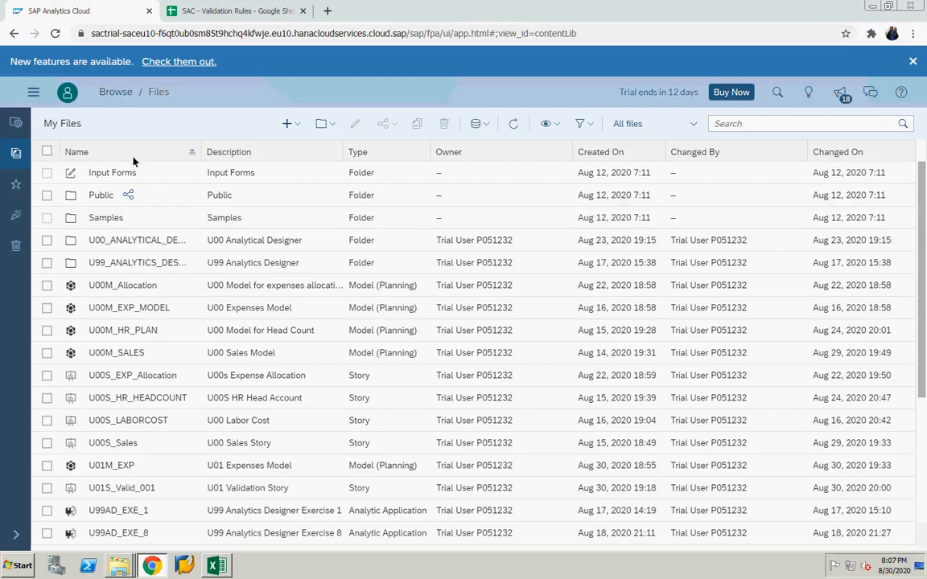
pyautogui.click(115, 469)
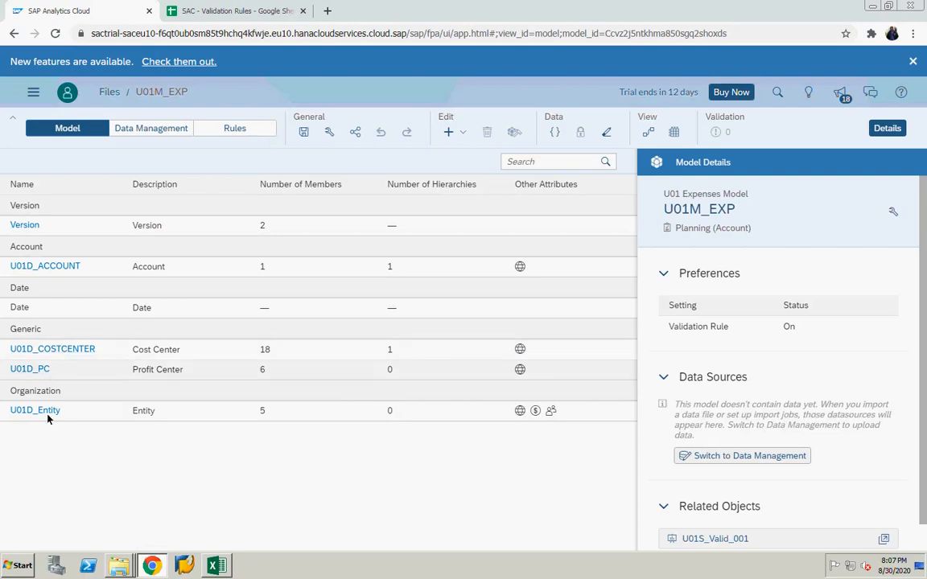
pyautogui.click(36, 350)
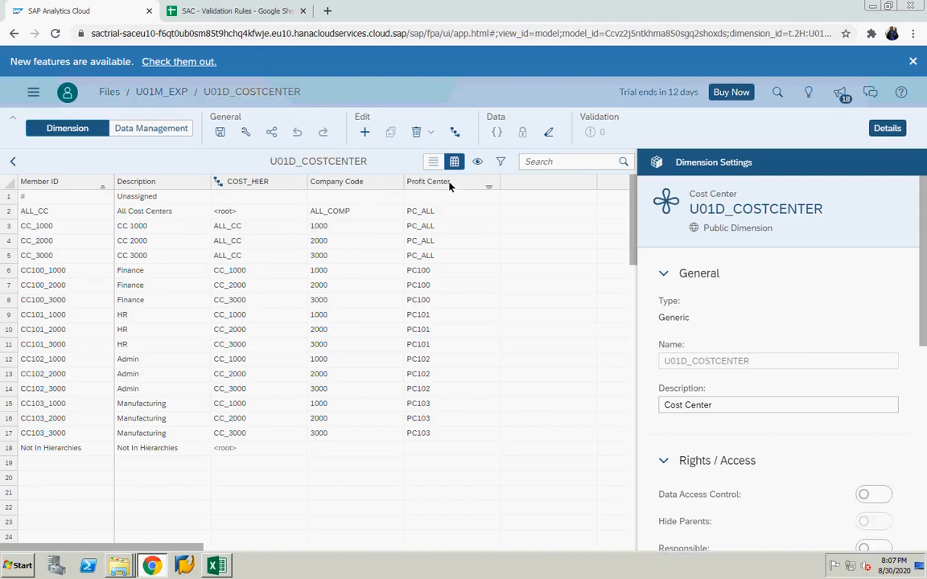
pyautogui.click(41, 275)
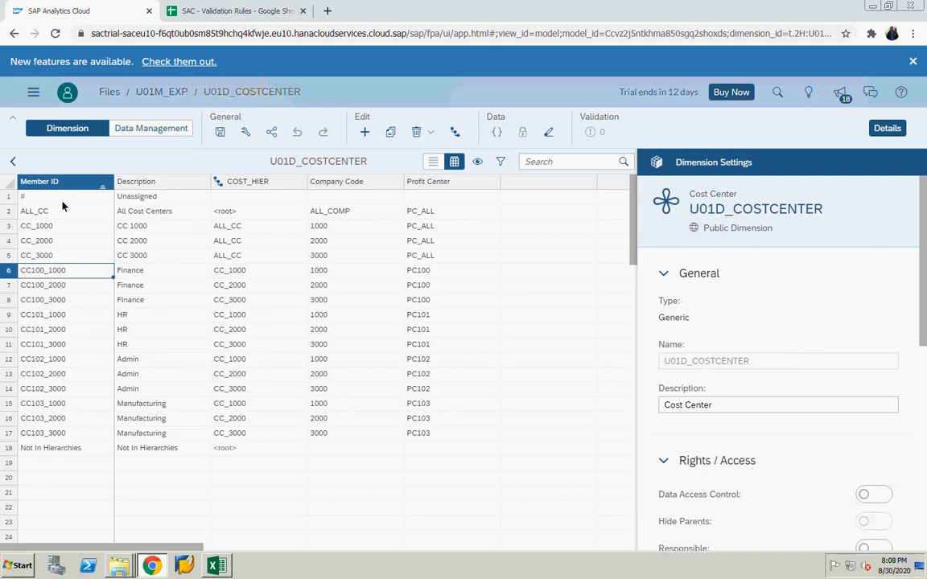
pyautogui.click(13, 161)
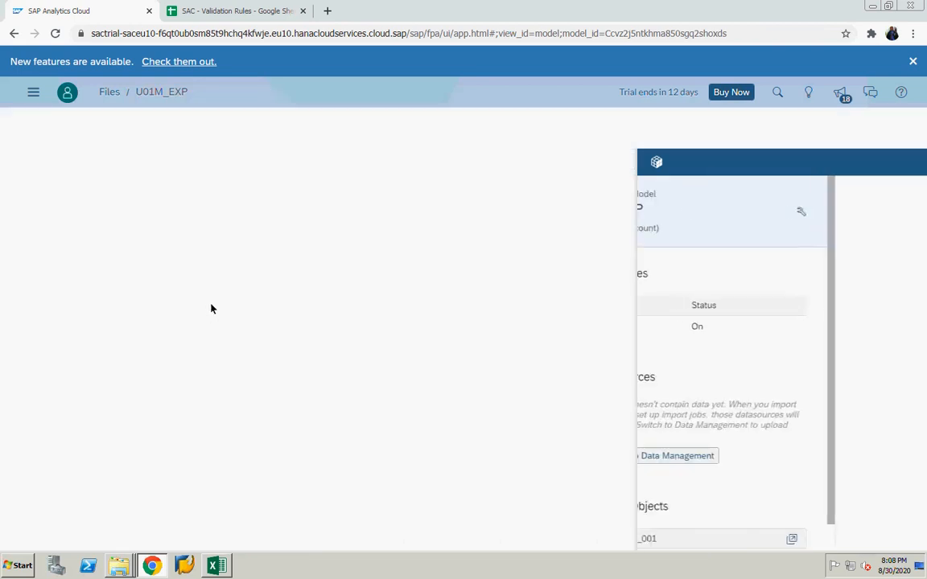
pyautogui.click(73, 350)
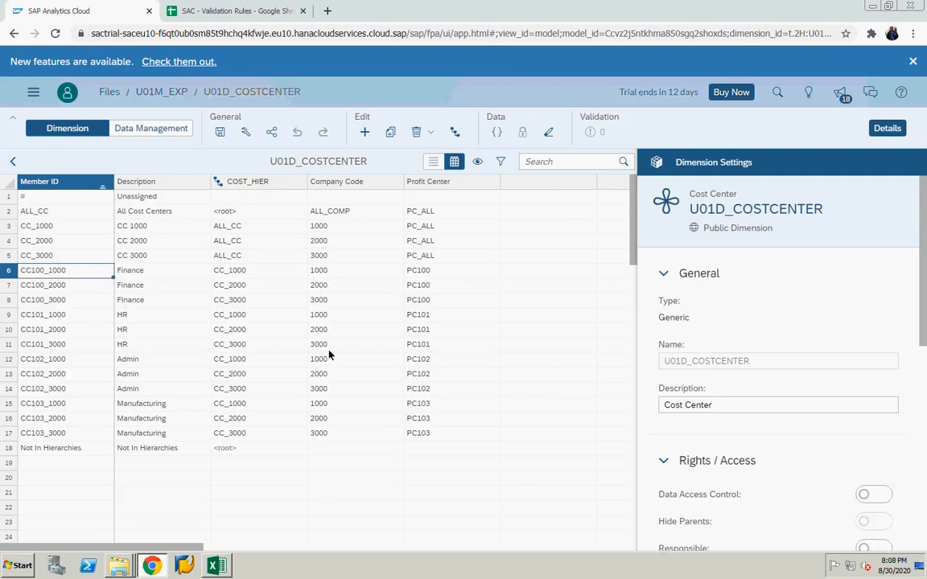
pyautogui.click(13, 162)
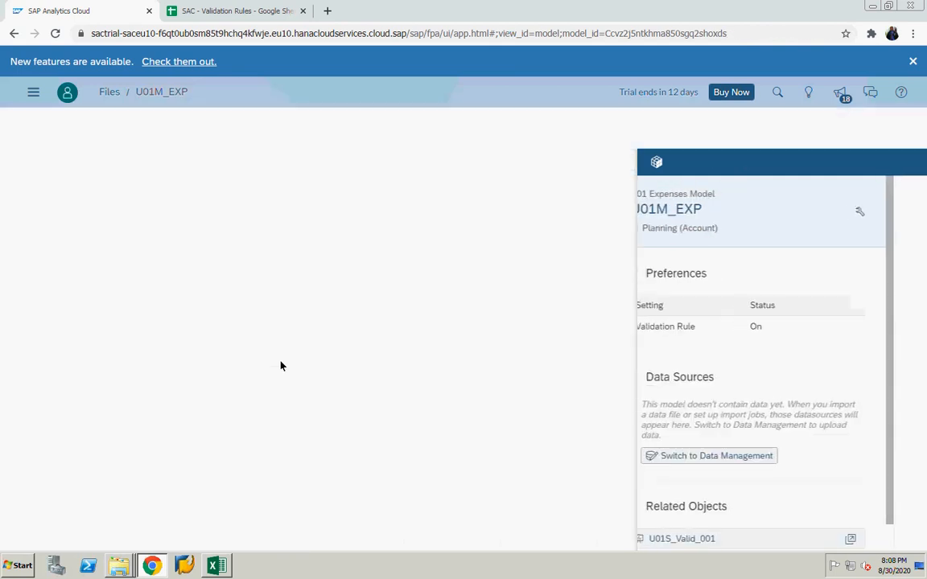
# Examine the members of the U01D_Entity and U01D_PC dimensions and return to the model overview
pyautogui.click(47, 414)
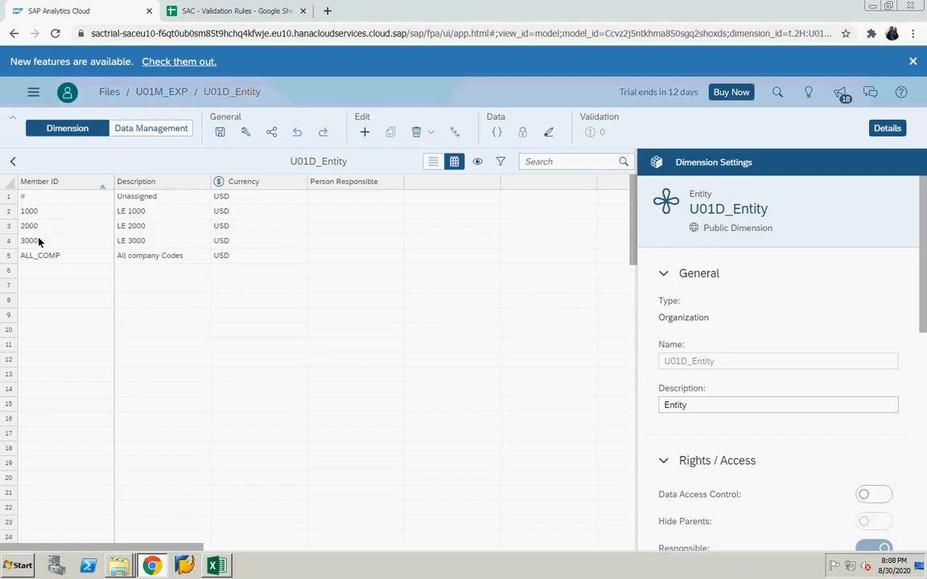
pyautogui.click(13, 161)
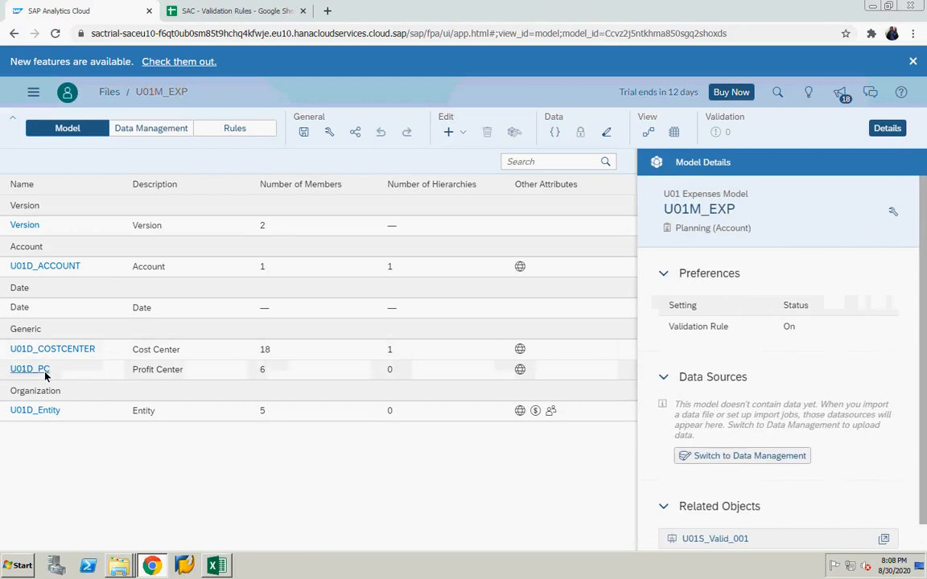
pyautogui.click(45, 370)
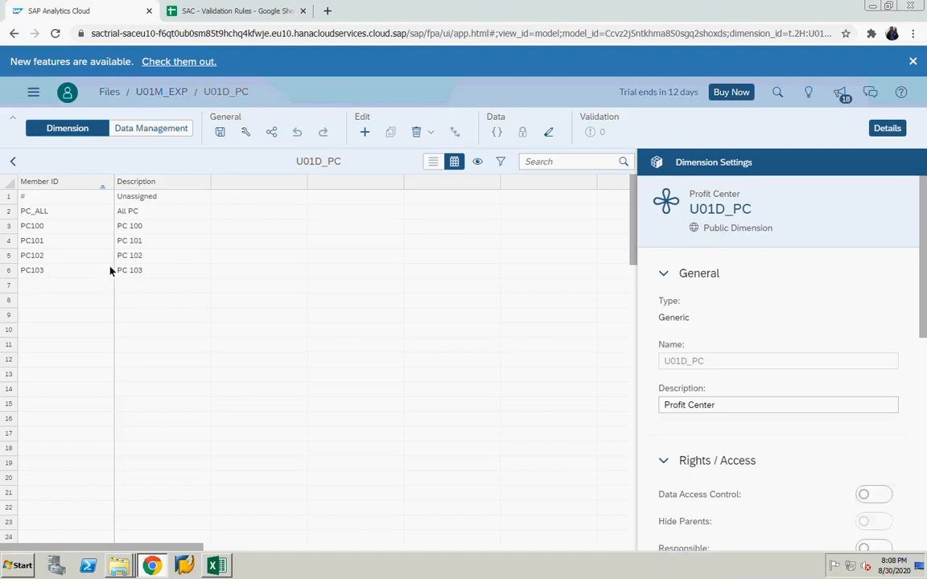
pyautogui.click(13, 164)
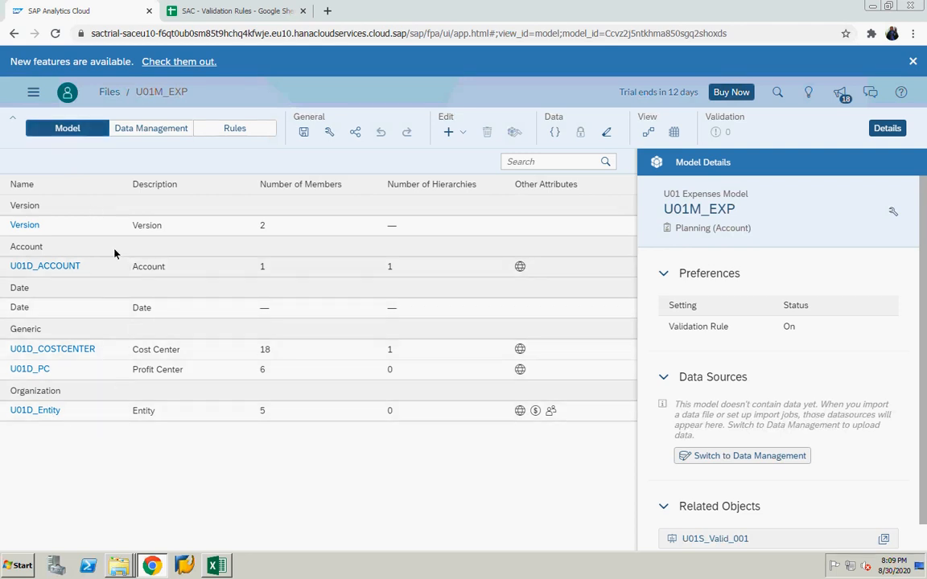
# Check the Validation Rule setting in the model's Access and Privacy preferences and accept the preferences
pyautogui.click(329, 138)
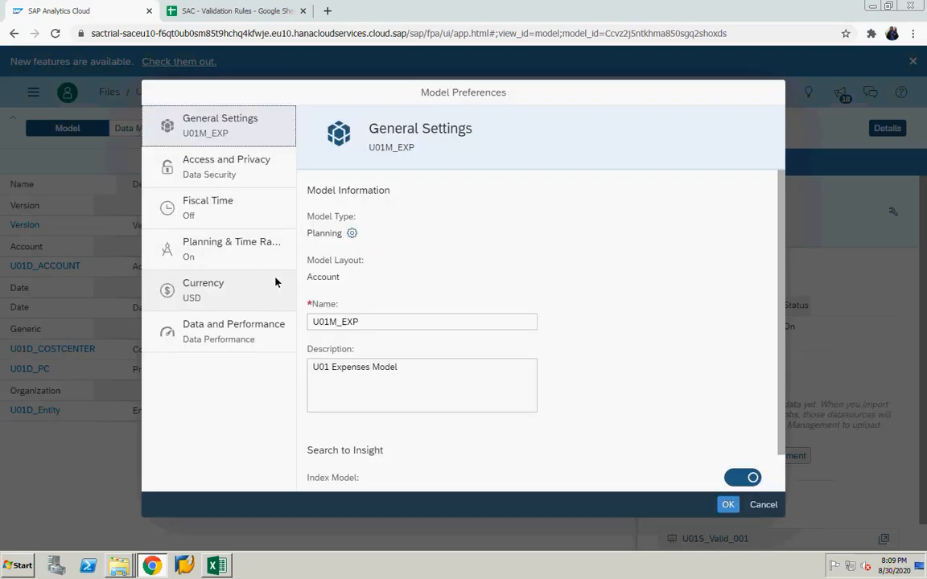
pyautogui.click(200, 164)
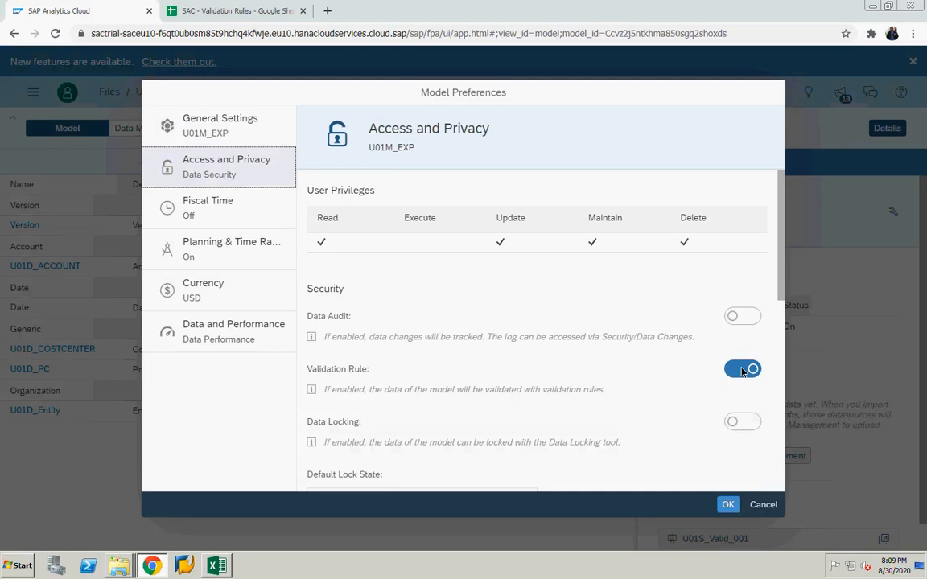
pyautogui.click(728, 506)
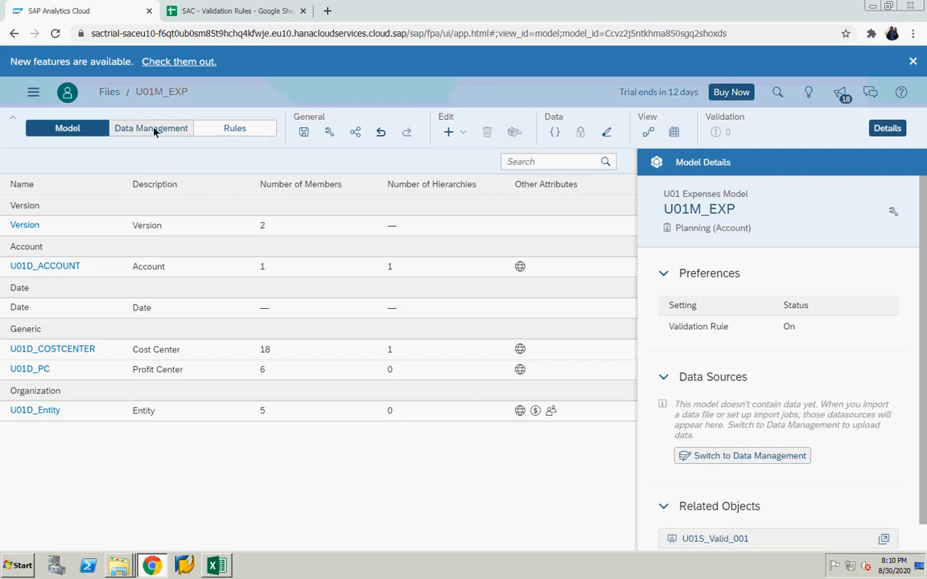
# Create a new validation rule for the model with Cost Center as its reference dimension
pyautogui.click(235, 129)
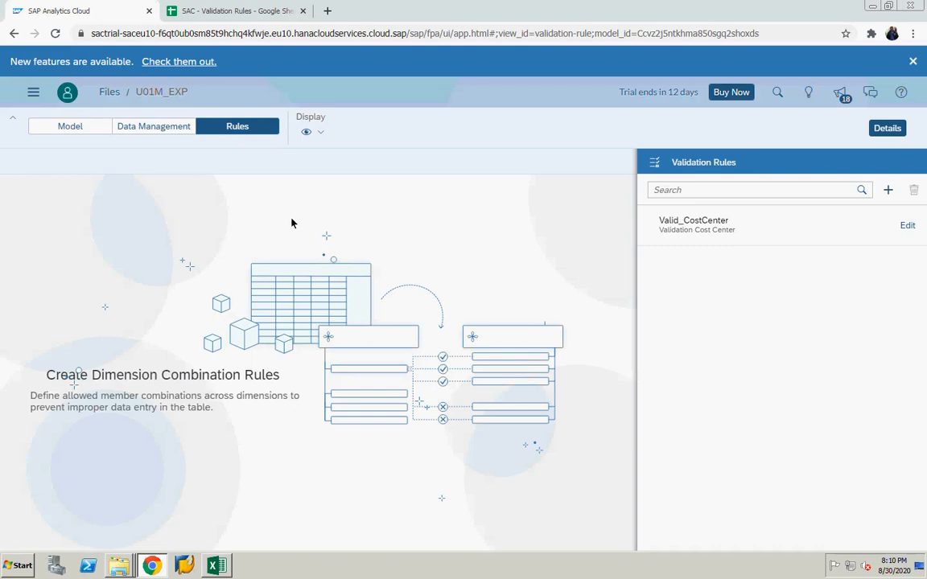
pyautogui.click(879, 193)
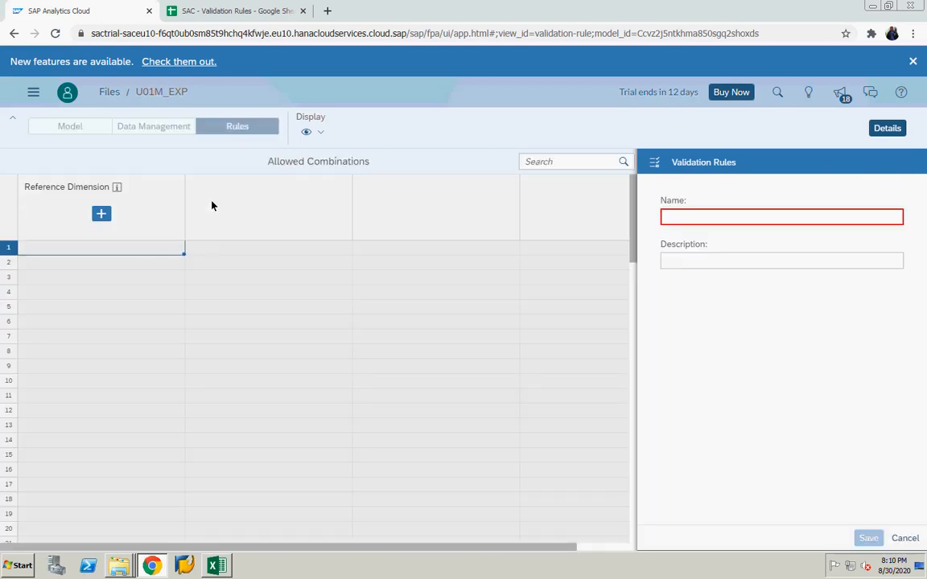
pyautogui.click(704, 219)
pyautogui.click(687, 346)
pyautogui.click(101, 213)
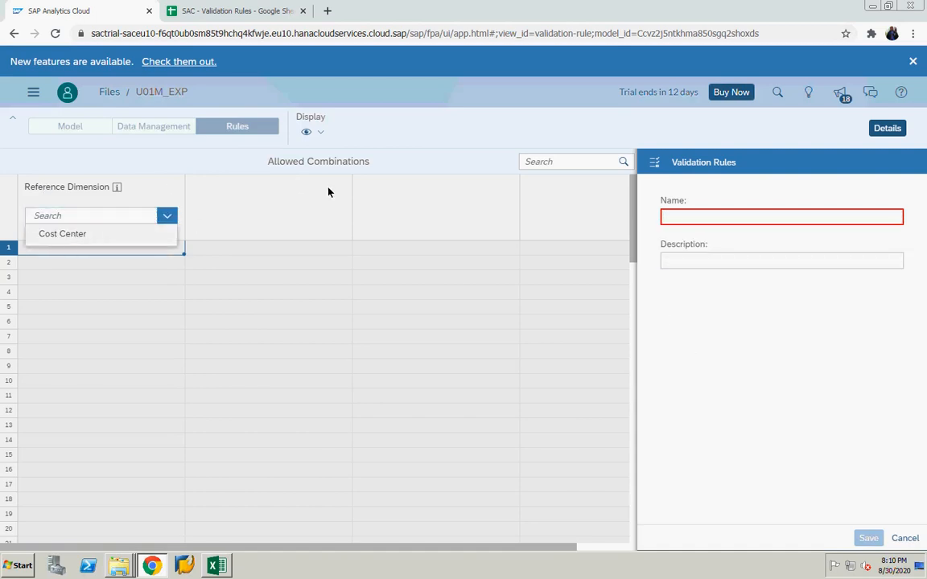
pyautogui.click(63, 235)
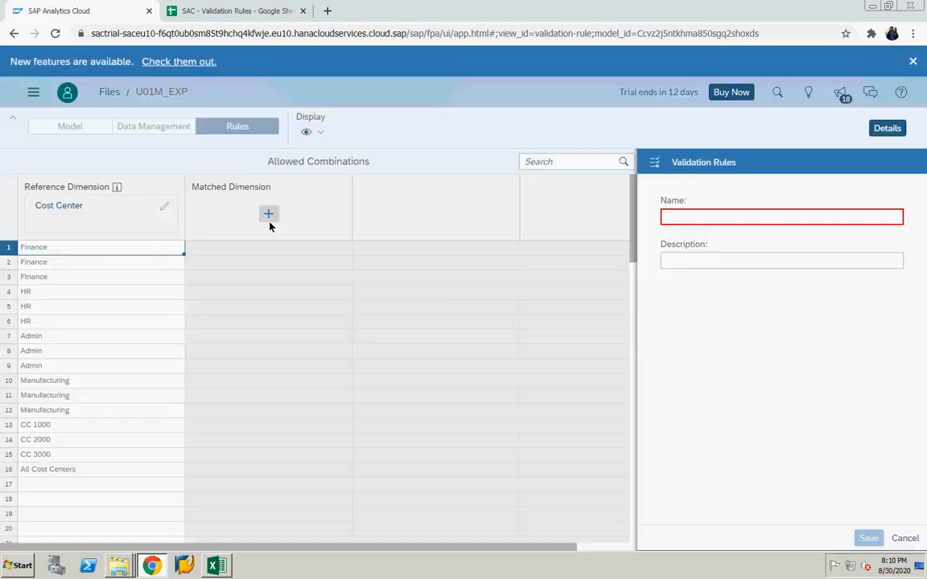
# Add a matched dimension to the rule, matching the cost center's Company Code attribute to the Entity dimension
pyautogui.click(270, 214)
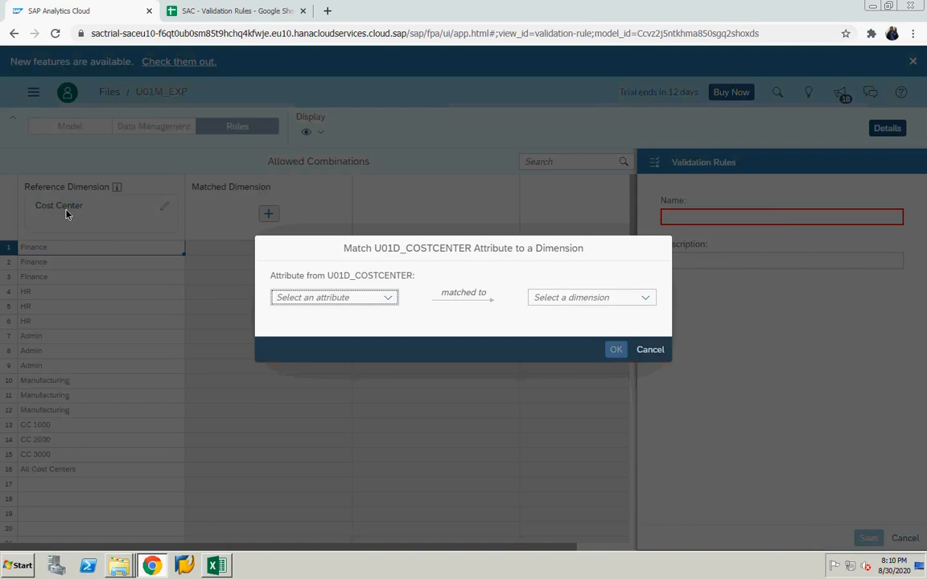
pyautogui.click(389, 299)
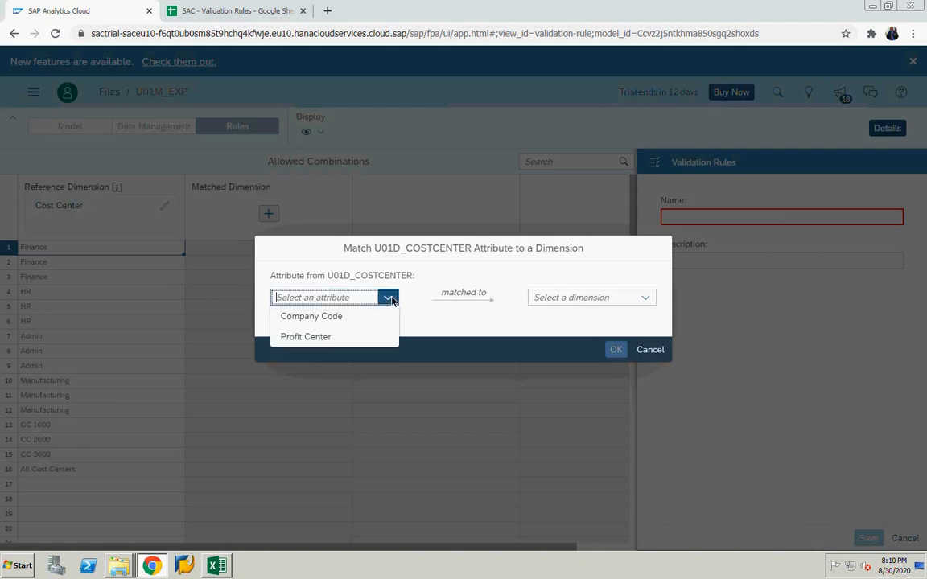
pyautogui.click(325, 316)
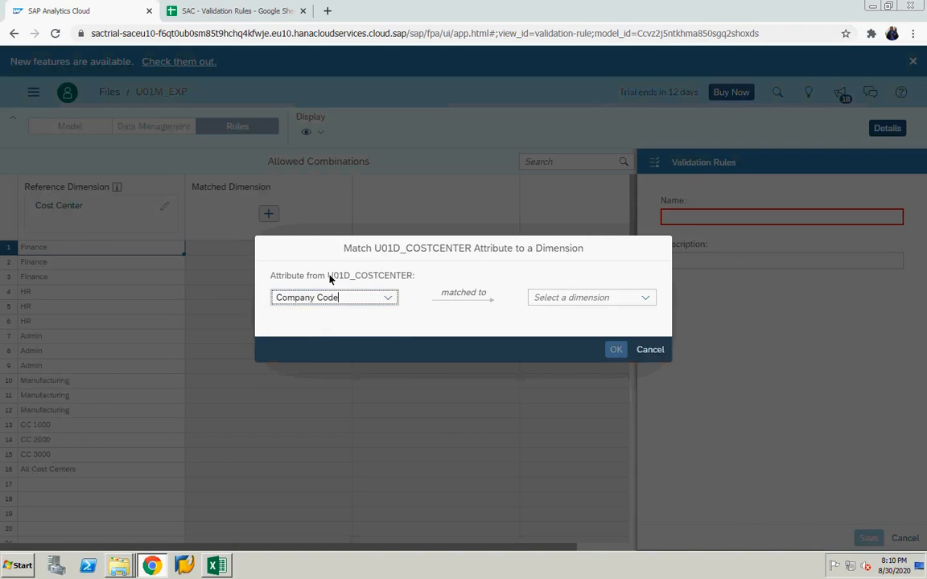
pyautogui.moveTo(329, 279); pyautogui.dragTo(410, 277)
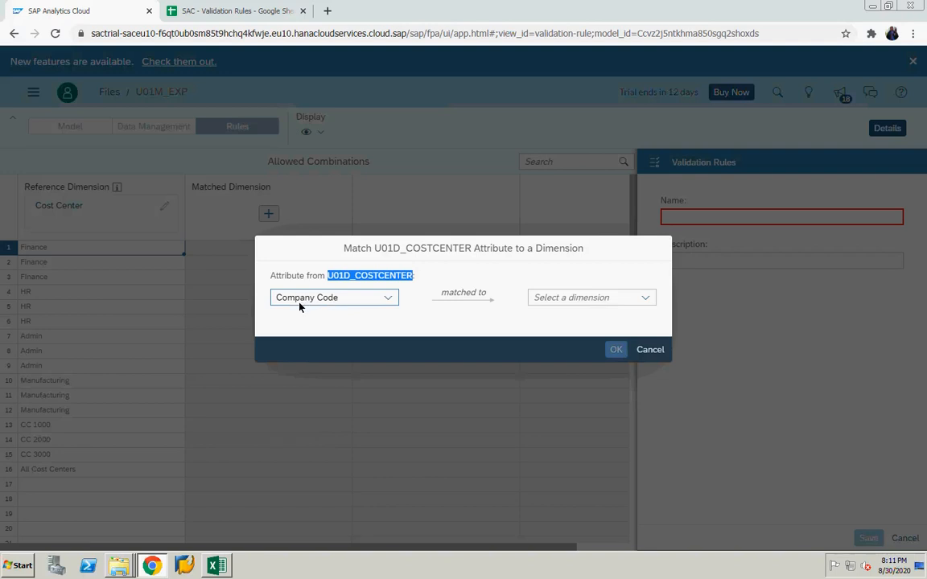
pyautogui.click(649, 300)
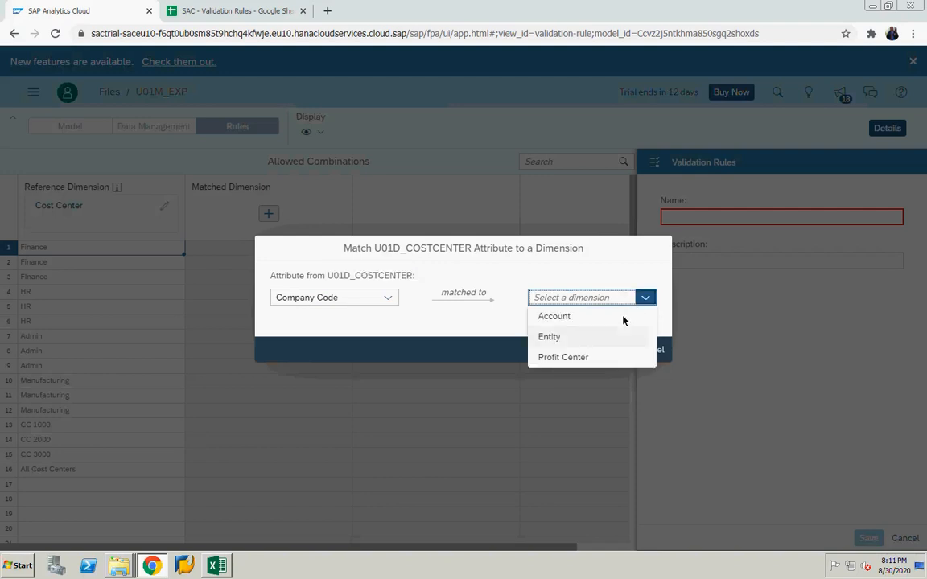
pyautogui.click(570, 337)
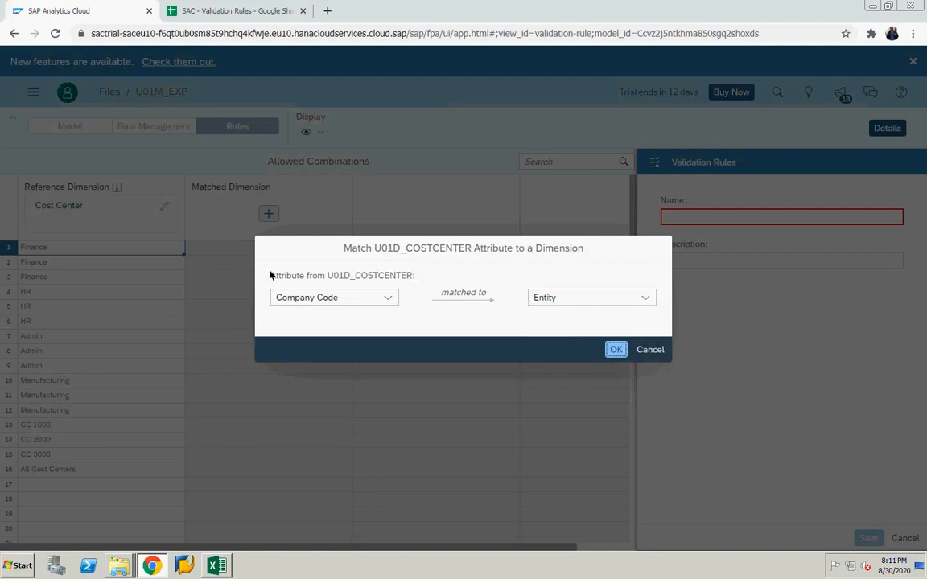
pyautogui.press('Return')
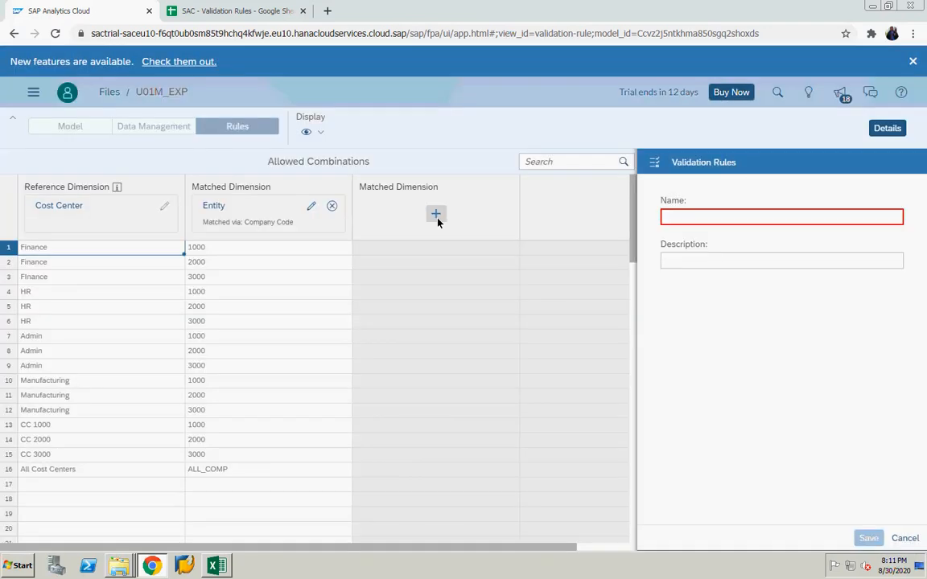
# Add a second matched dimension, matching the cost center's Profit Center attribute to the Profit Center dimension
pyautogui.click(435, 215)
pyautogui.click(387, 300)
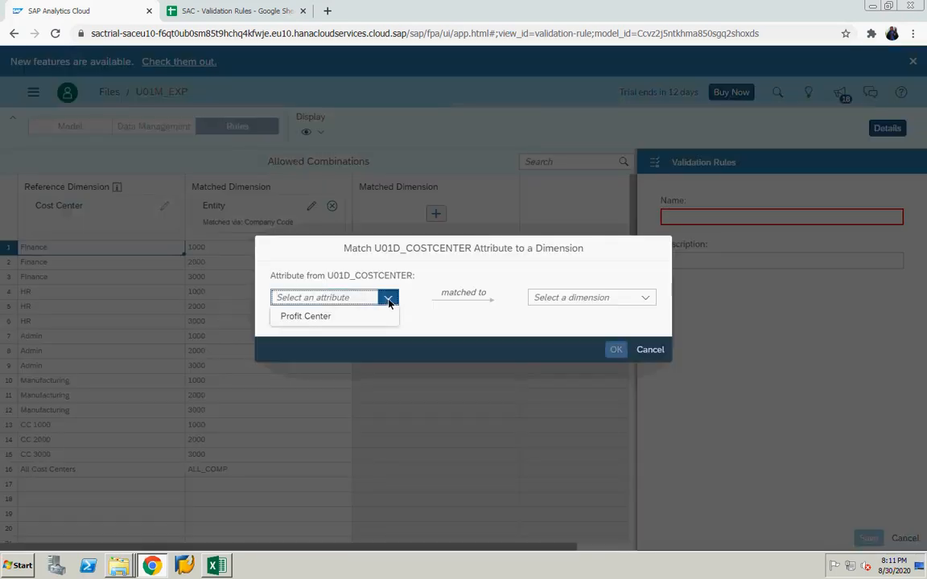
pyautogui.click(309, 318)
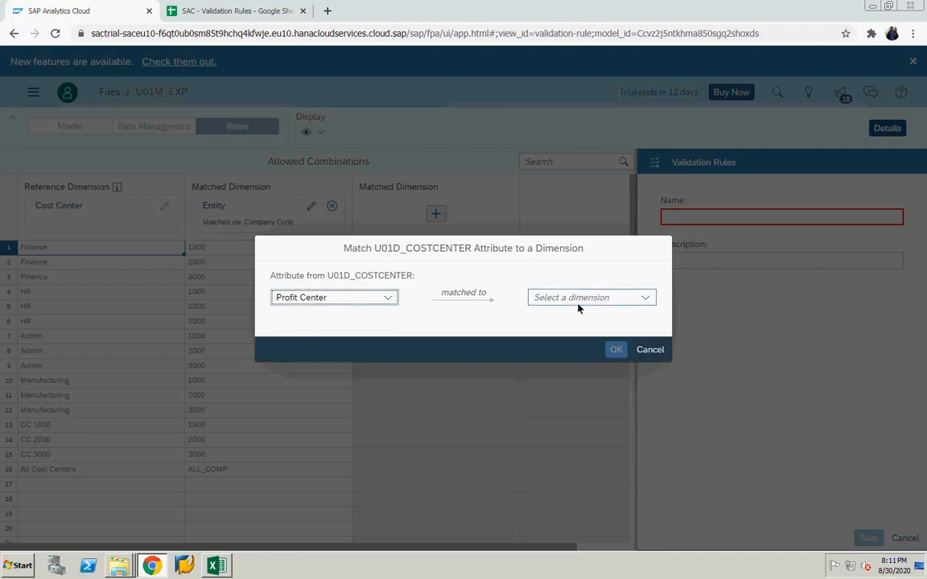
pyautogui.click(645, 299)
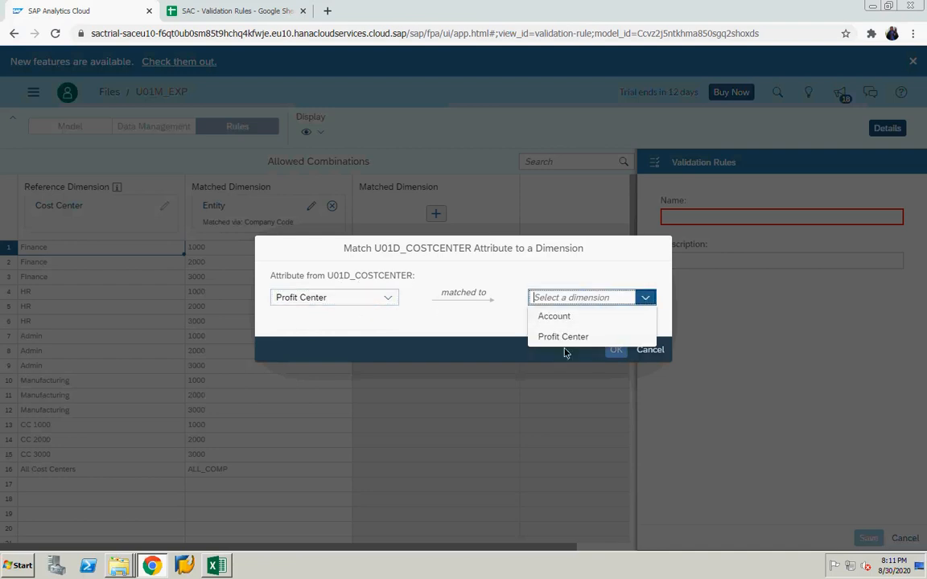
pyautogui.click(545, 337)
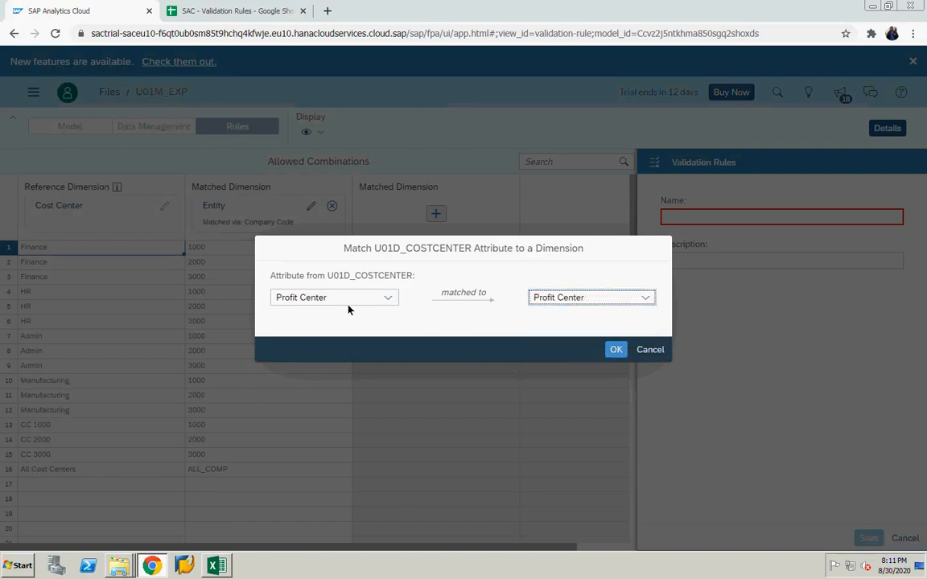
pyautogui.click(618, 350)
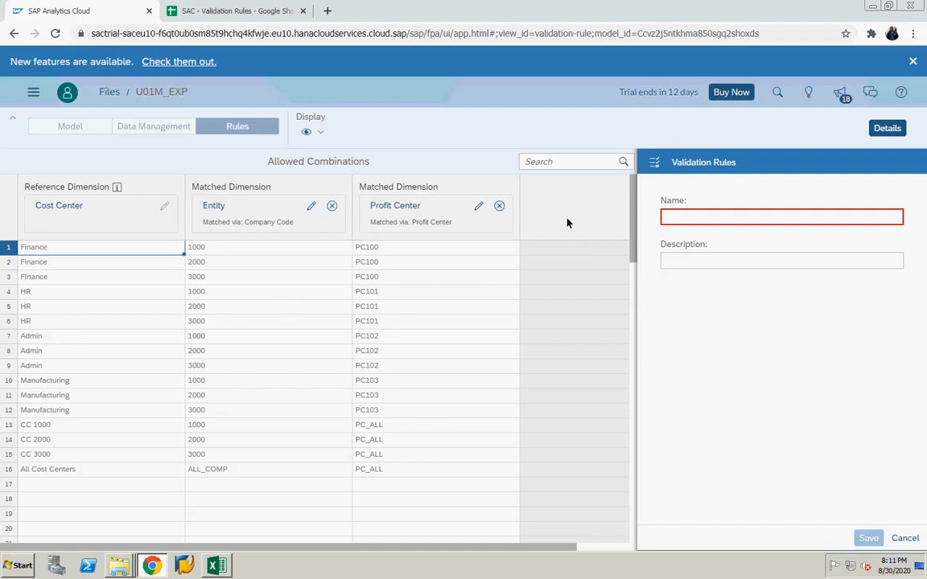
pyautogui.moveTo(466, 547); pyautogui.dragTo(571, 540)
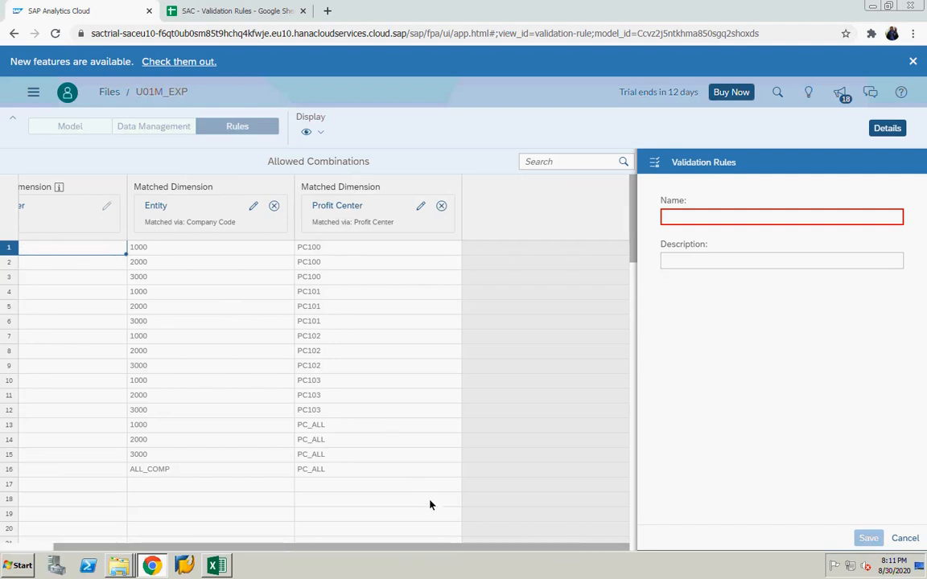
# Discard the unsaved validation rule draft without giving it a name or description
pyautogui.moveTo(453, 547); pyautogui.dragTo(290, 554)
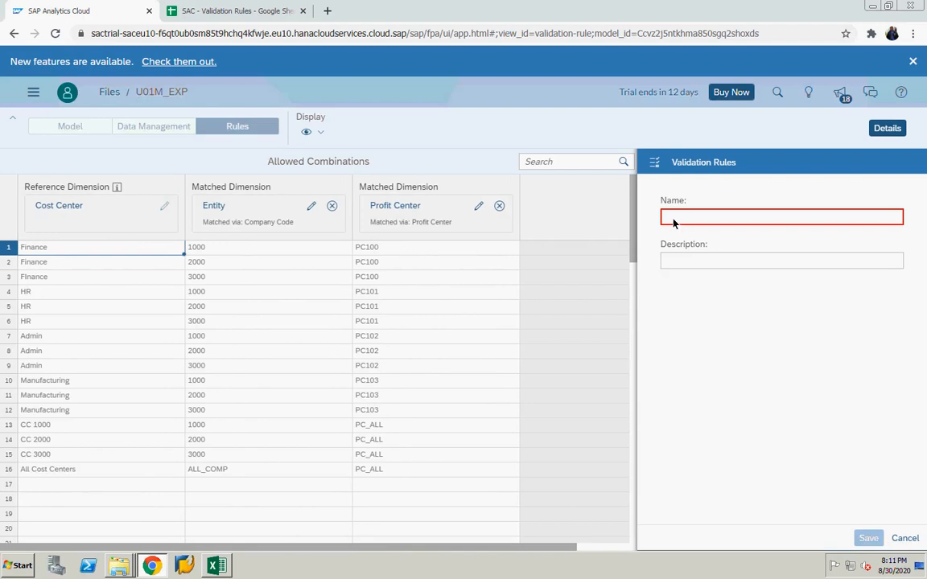
pyautogui.click(668, 259)
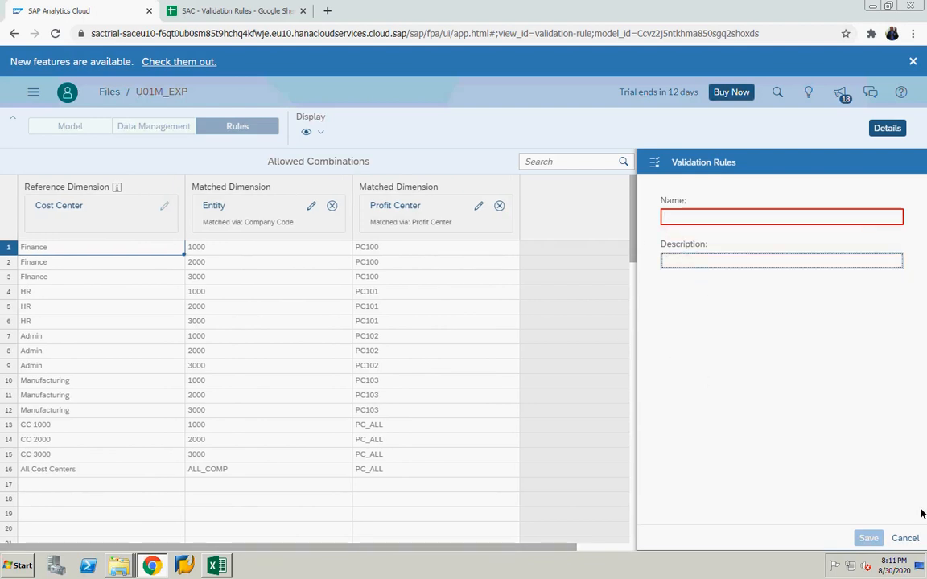
pyautogui.click(905, 538)
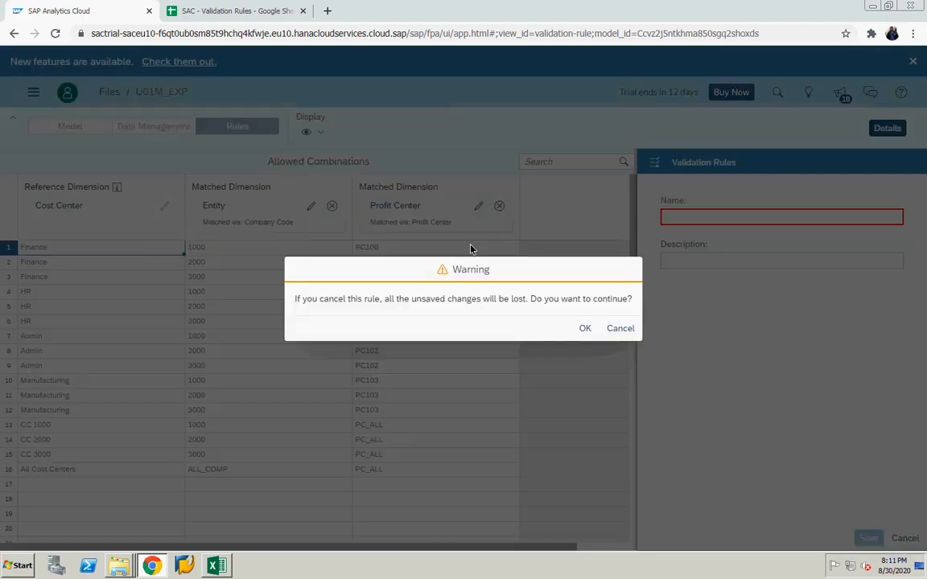
pyautogui.click(585, 329)
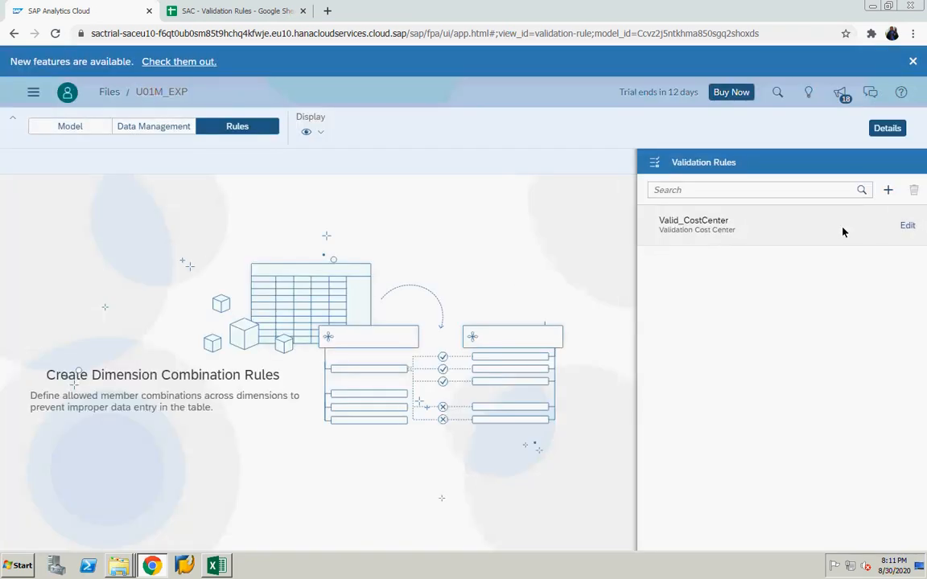
# Open the existing Valid_CostCenter validation rule and display its allowed member combinations by ID
pyautogui.click(718, 231)
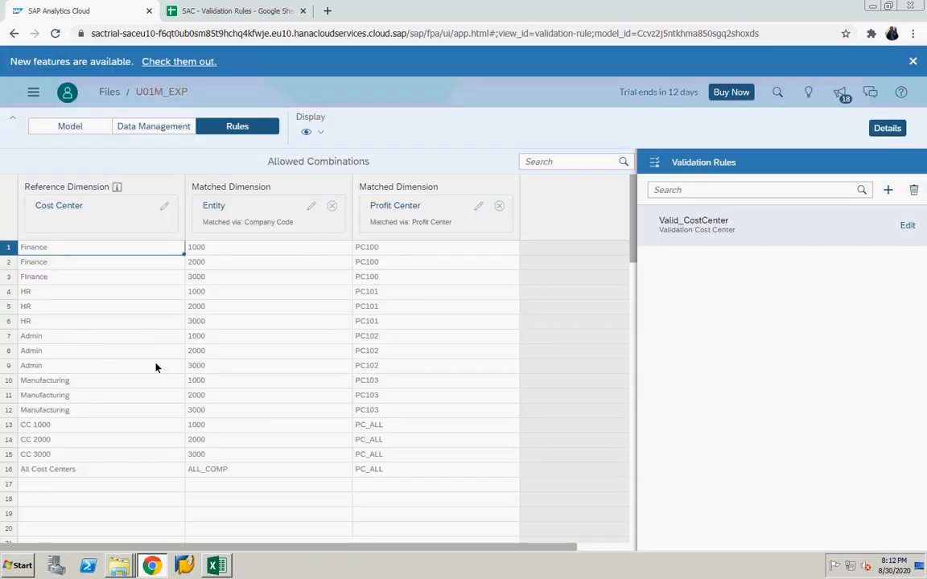
pyautogui.click(320, 134)
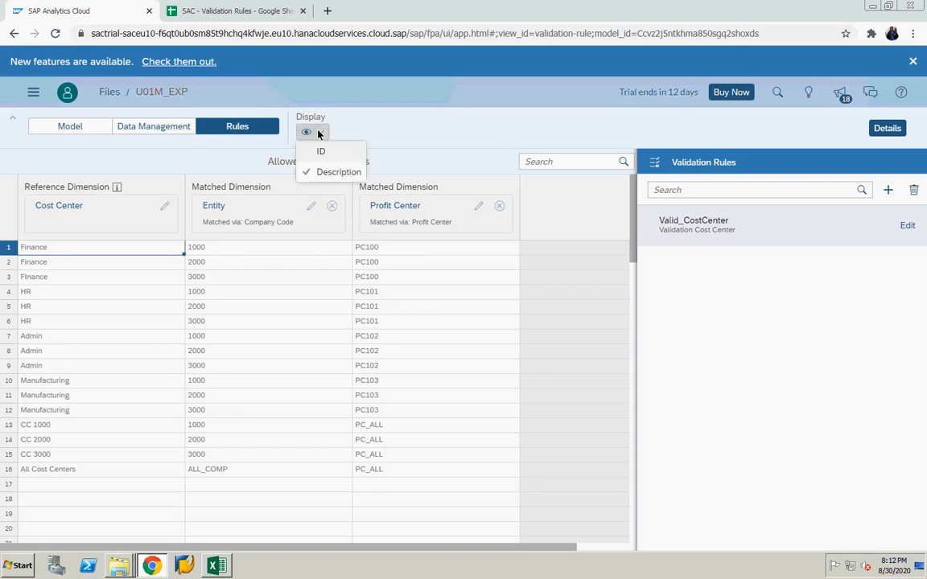
pyautogui.click(319, 153)
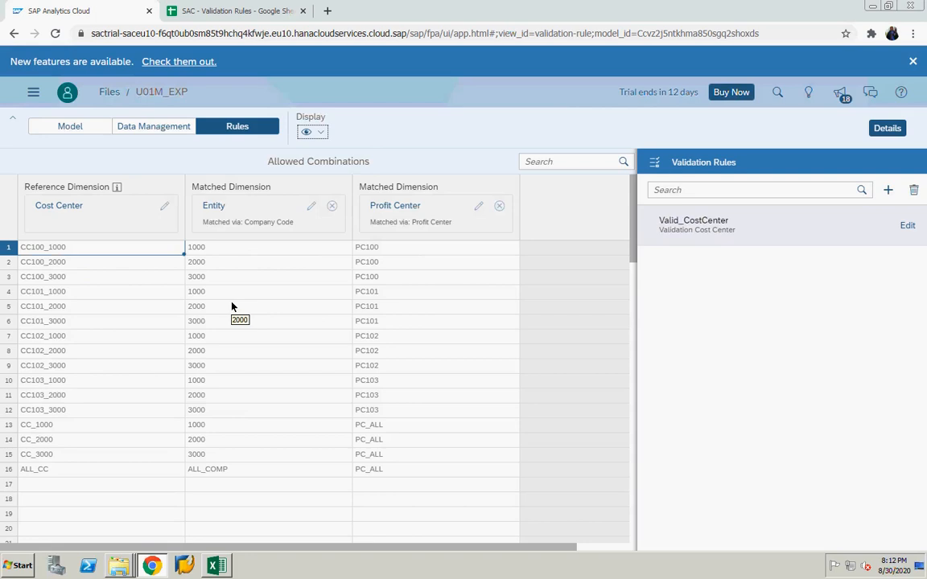
# Leave the model and open the story U01S_Valid_001 from My Files
pyautogui.click(107, 94)
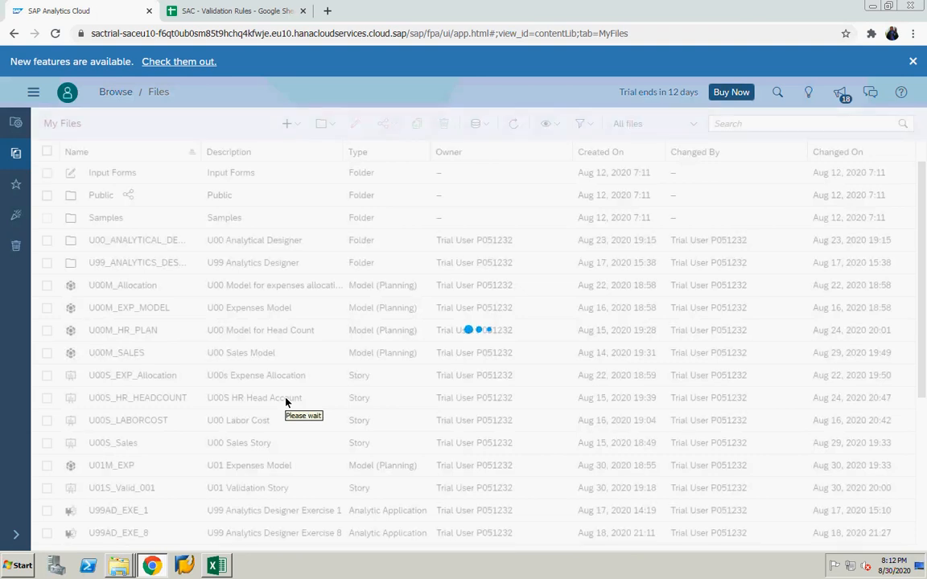
pyautogui.scroll(-2, 286, 402)
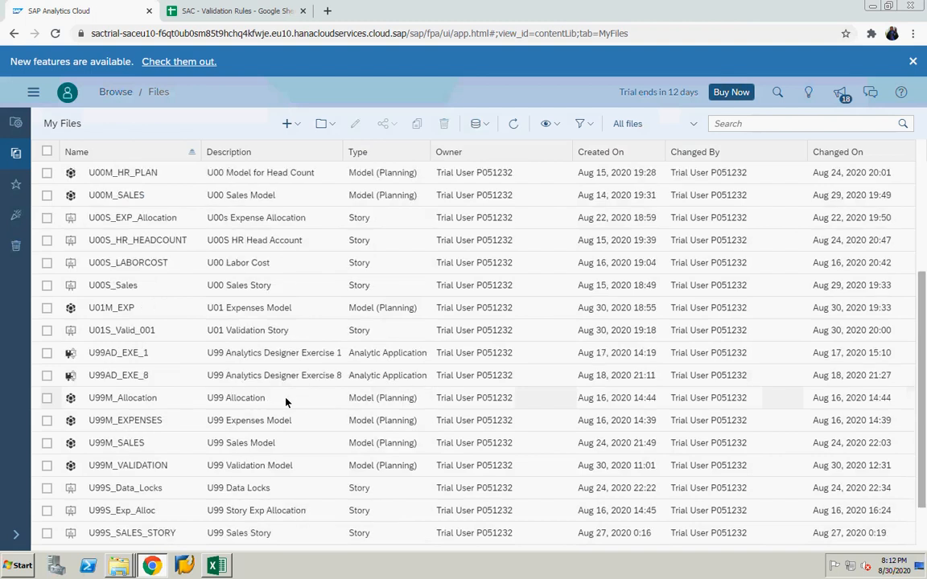
pyautogui.scroll(-1, 286, 402)
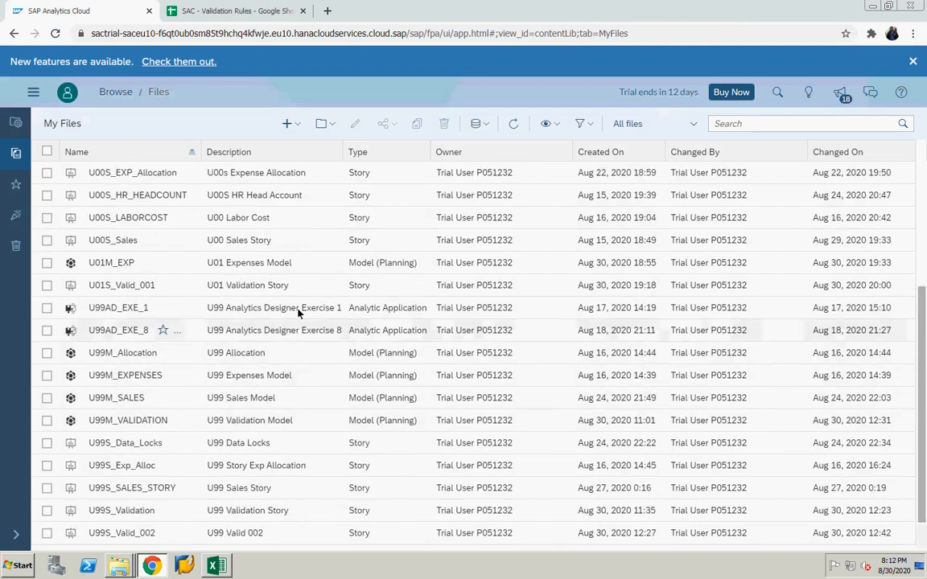
pyautogui.click(115, 291)
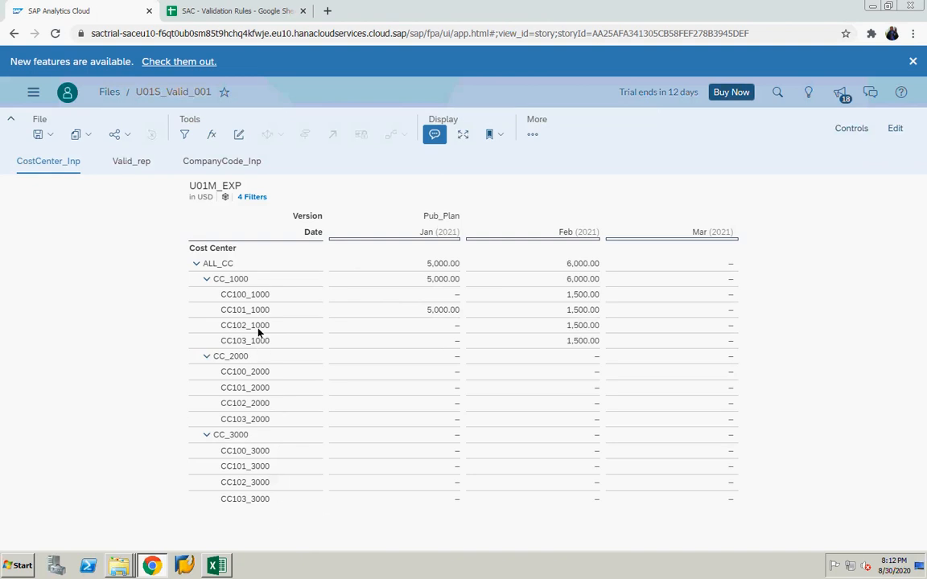
# Check cost center CC102_1000 for Jan 2021 on CostCenter_Inp and its matching profit center PC102 row on Valid_rep
pyautogui.click(236, 330)
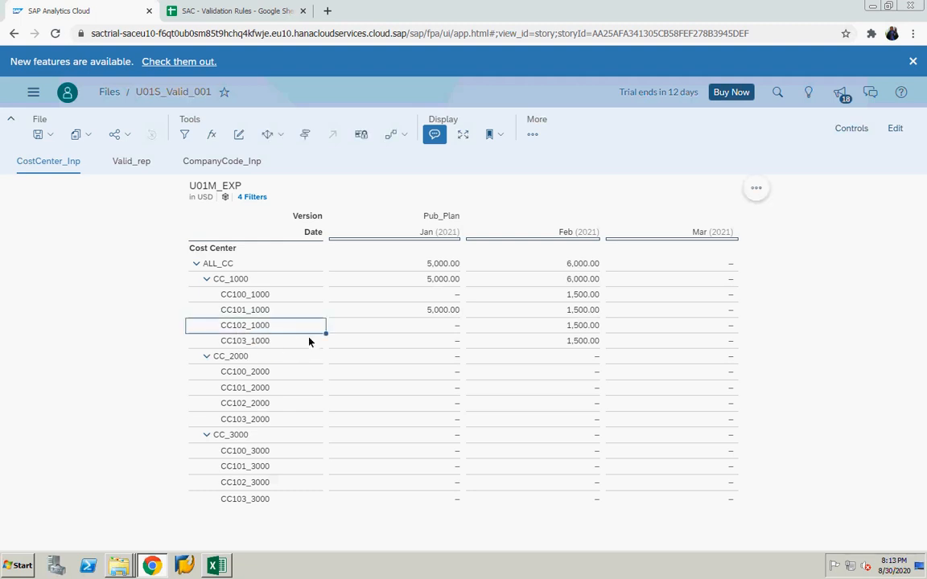
pyautogui.click(426, 331)
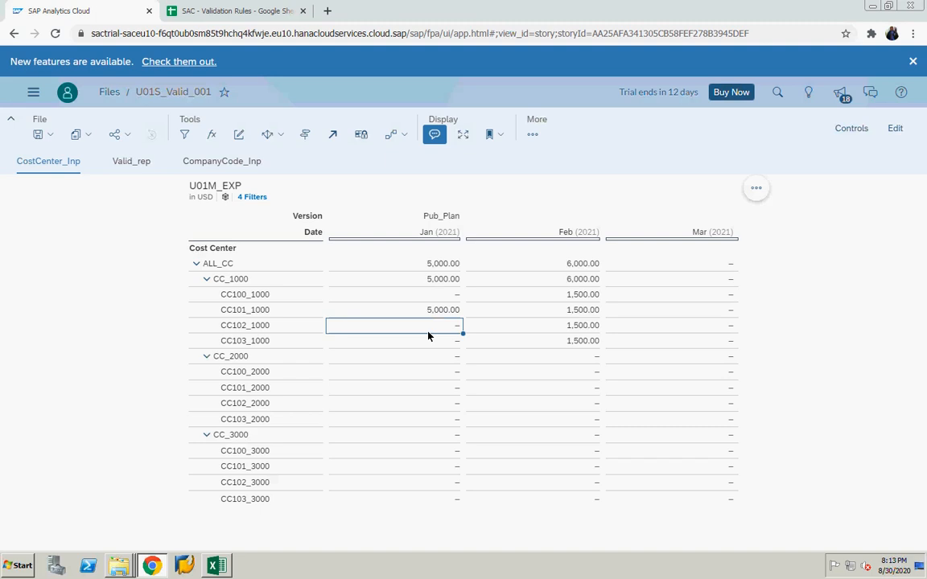
pyautogui.click(133, 162)
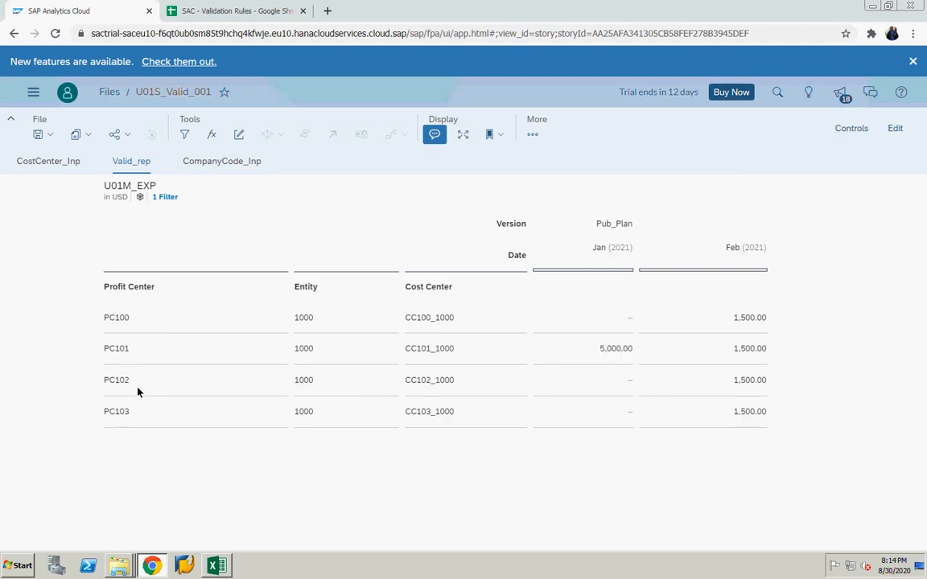
pyautogui.click(161, 393)
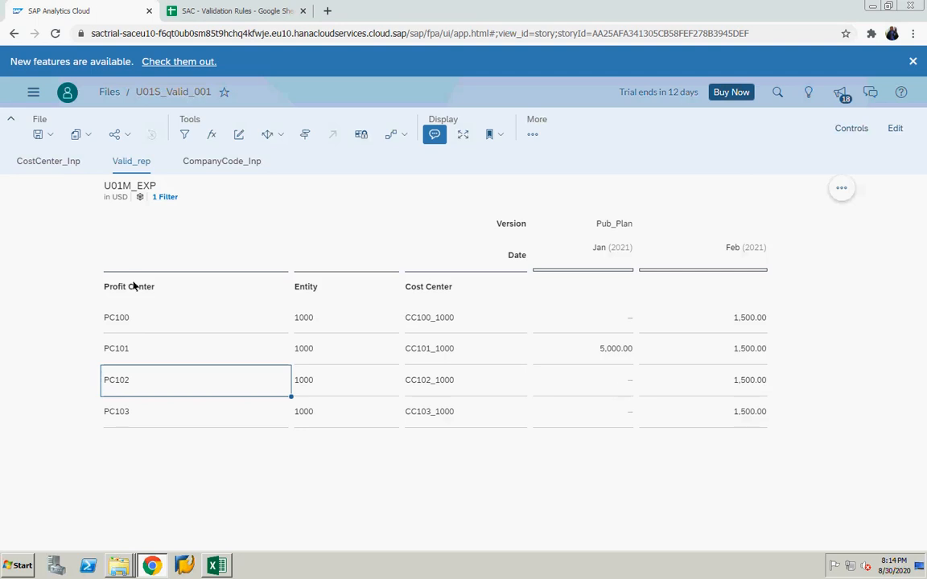
# Enter 7500 for cost center CC102_1000 in Jan 2021 on the CostCenter_Inp page
pyautogui.click(37, 165)
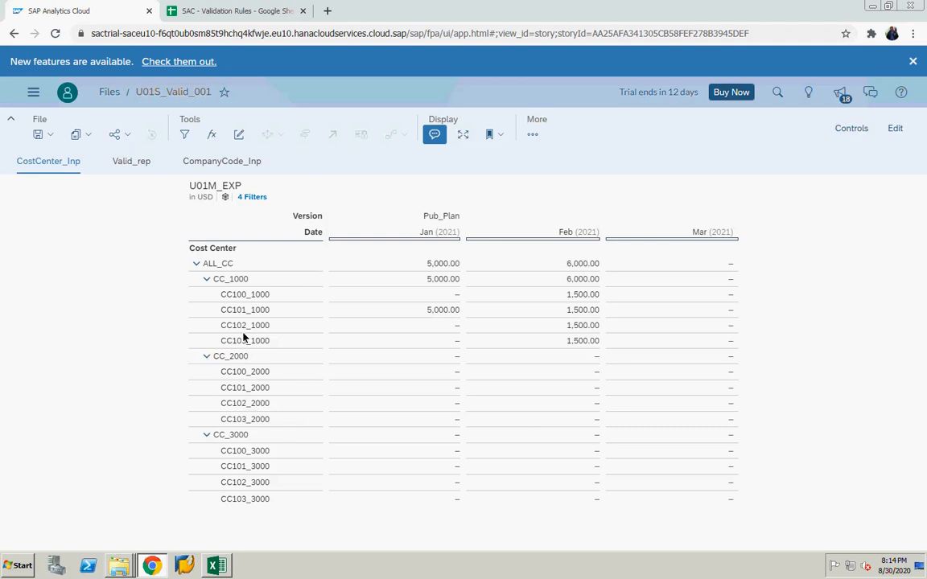
pyautogui.click(240, 331)
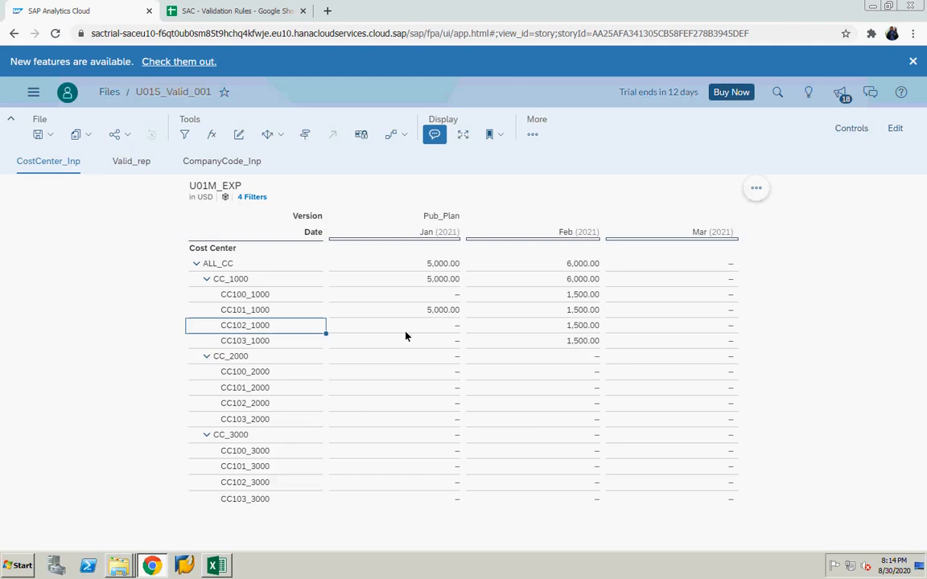
pyautogui.click(427, 325)
pyautogui.click(426, 325)
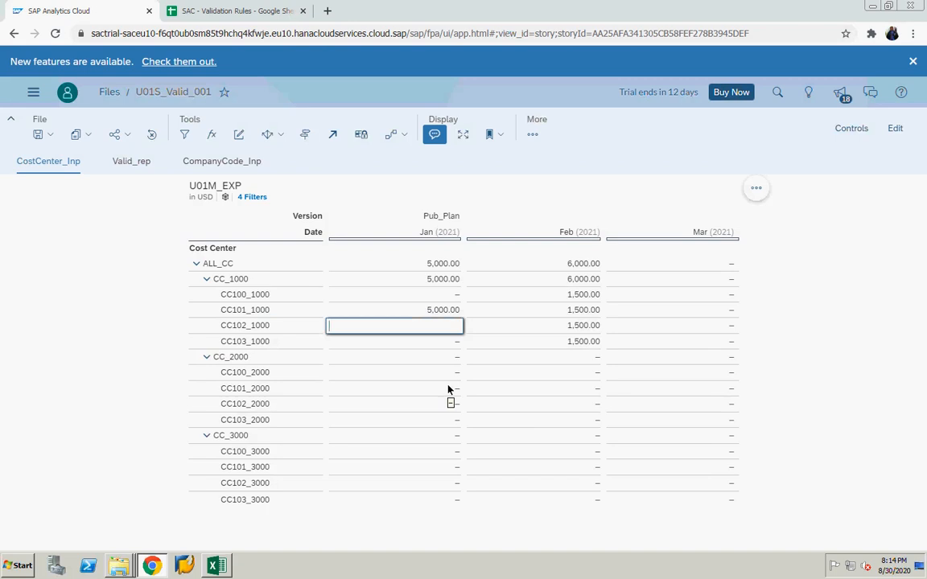
pyautogui.write('7500')
pyautogui.press('Return')
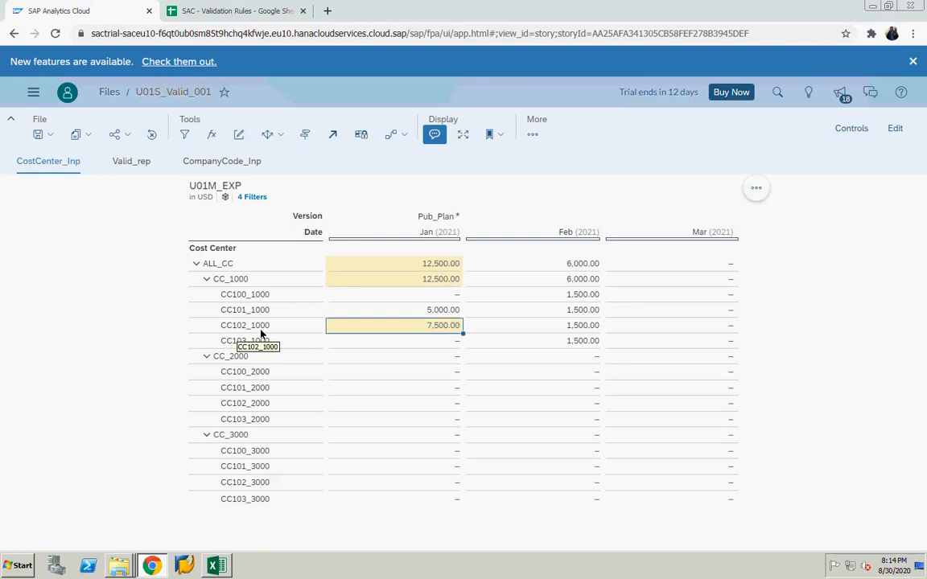
# Publish the changed plan data of the Pub_Plan version
pyautogui.click(531, 135)
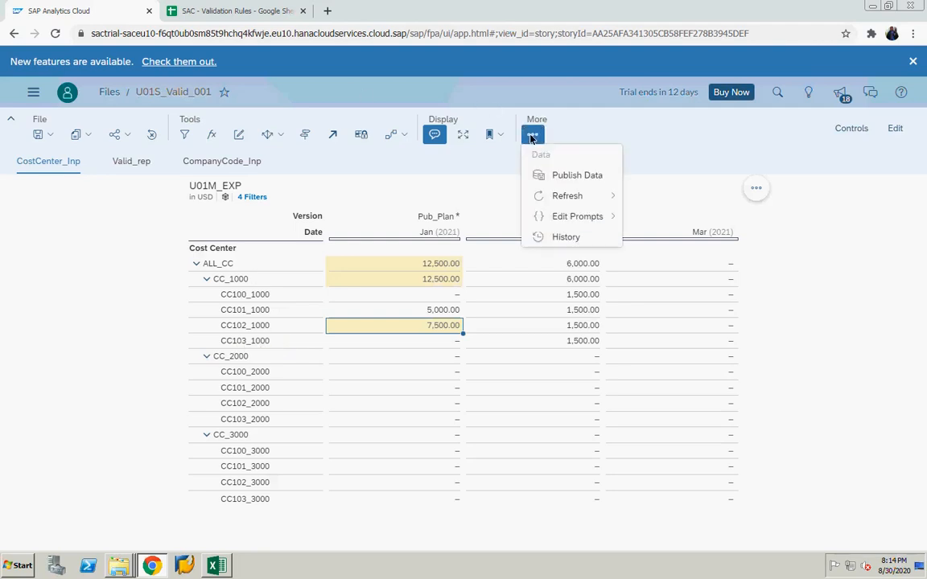
pyautogui.click(554, 177)
pyautogui.click(451, 333)
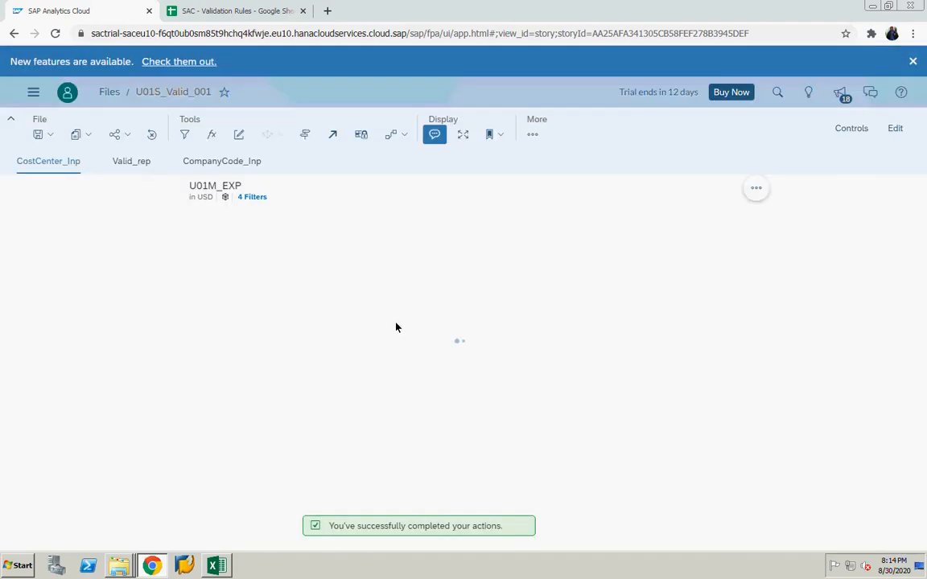
# Check the Jan 2021 amount, entity and cost center in the PC102 row of the Valid_rep page
pyautogui.click(133, 163)
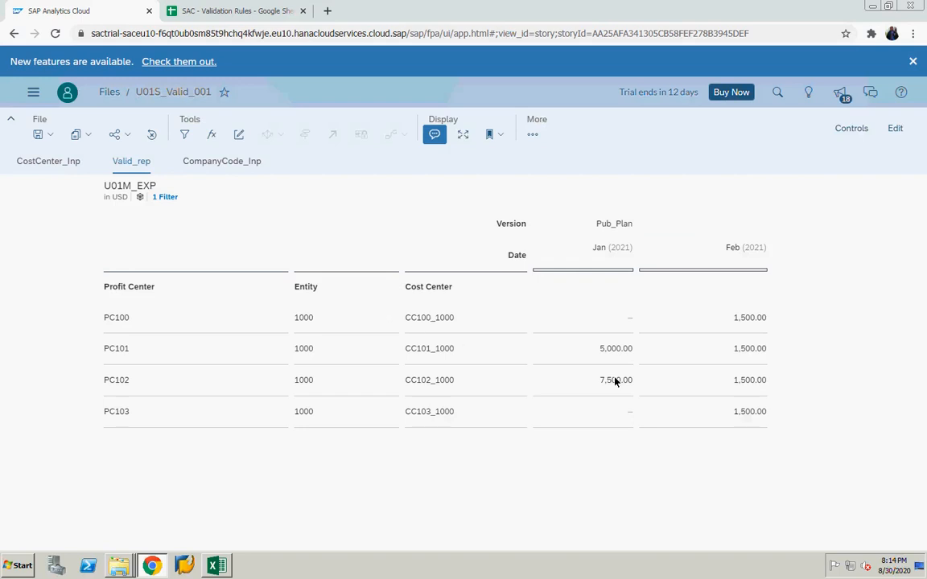
pyautogui.click(613, 381)
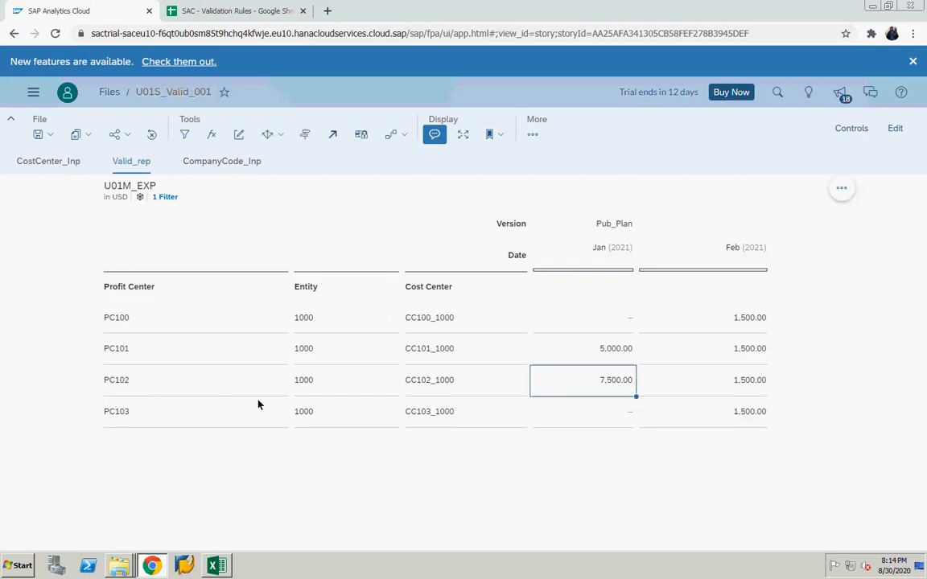
pyautogui.click(306, 388)
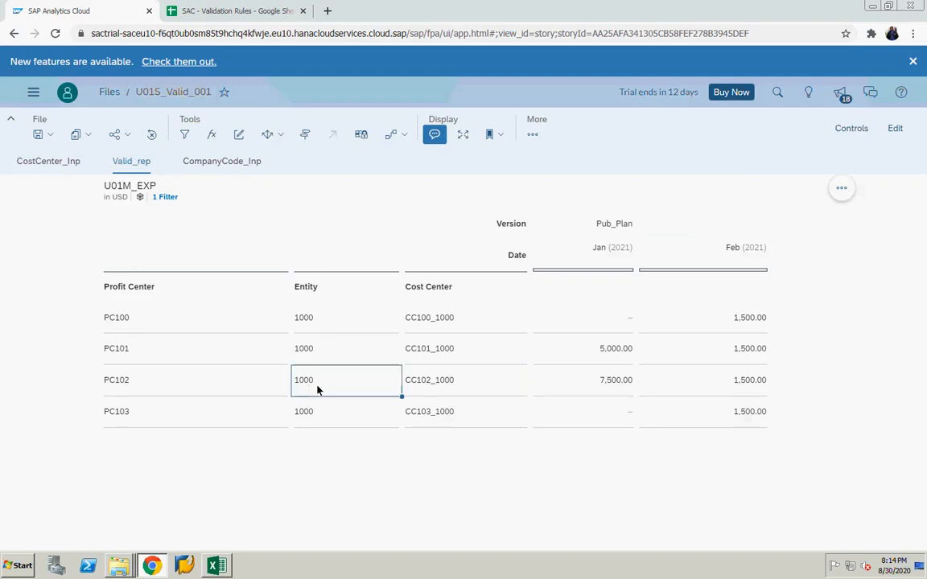
pyautogui.click(428, 393)
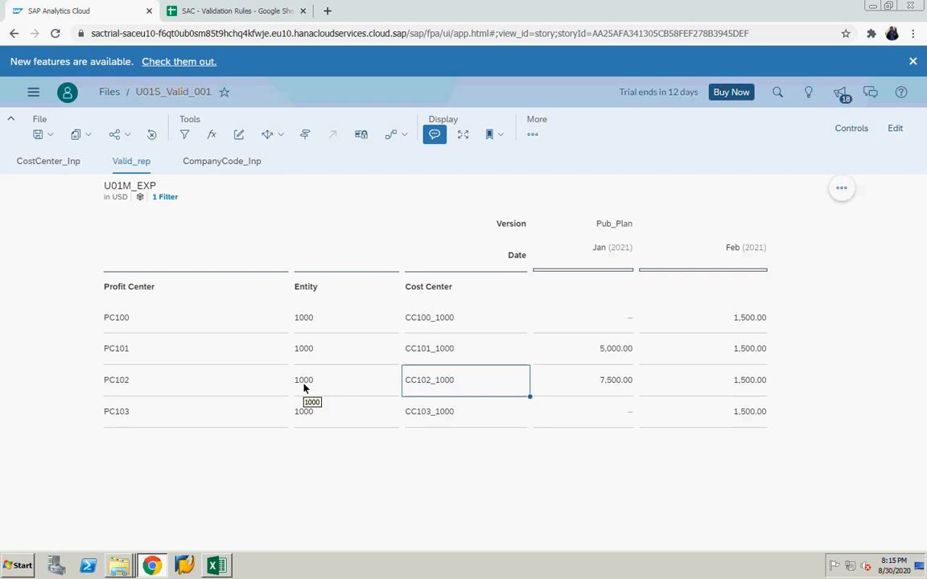
pyautogui.click(304, 383)
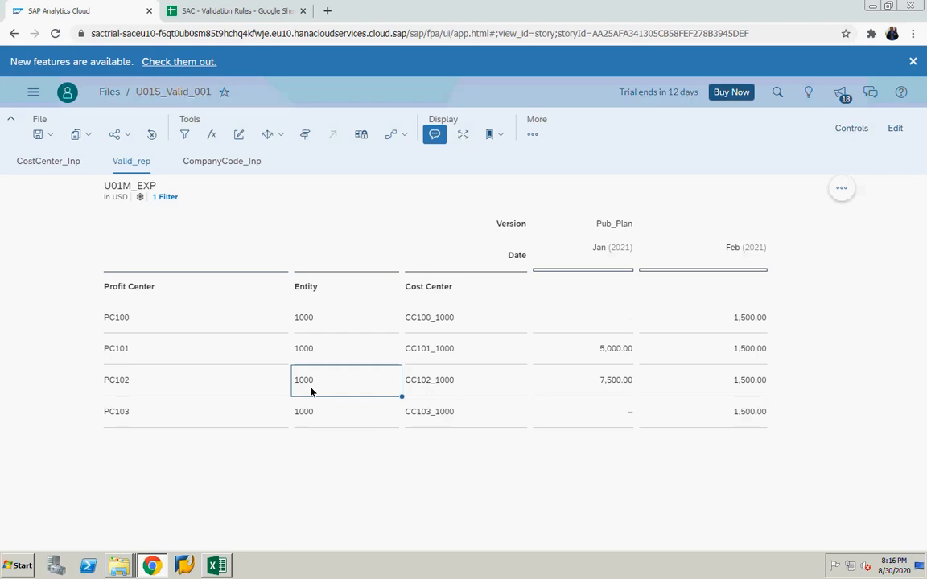
# Examine the LE 2000 row on the CompanyCode_Inp page and compare it with the combinations on Valid_rep
pyautogui.click(222, 160)
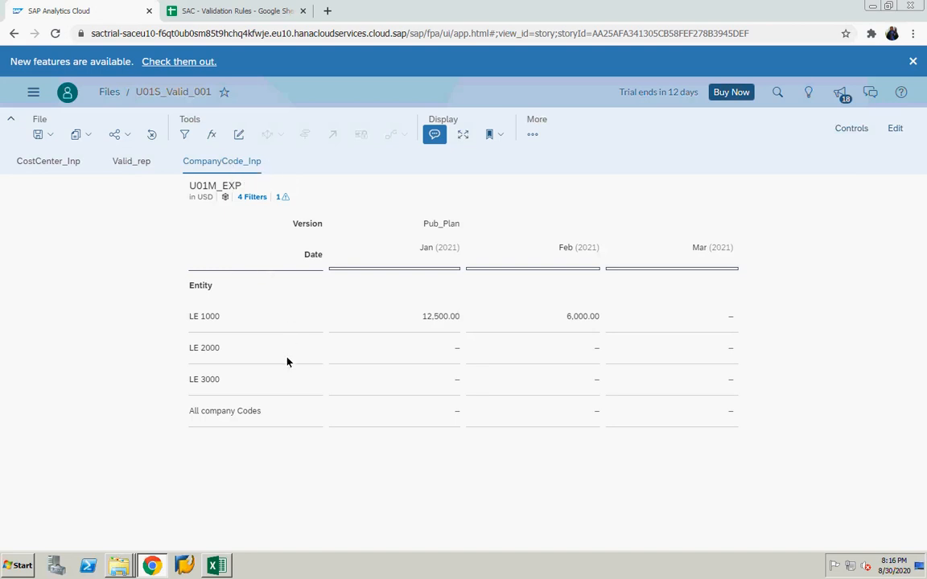
pyautogui.click(204, 357)
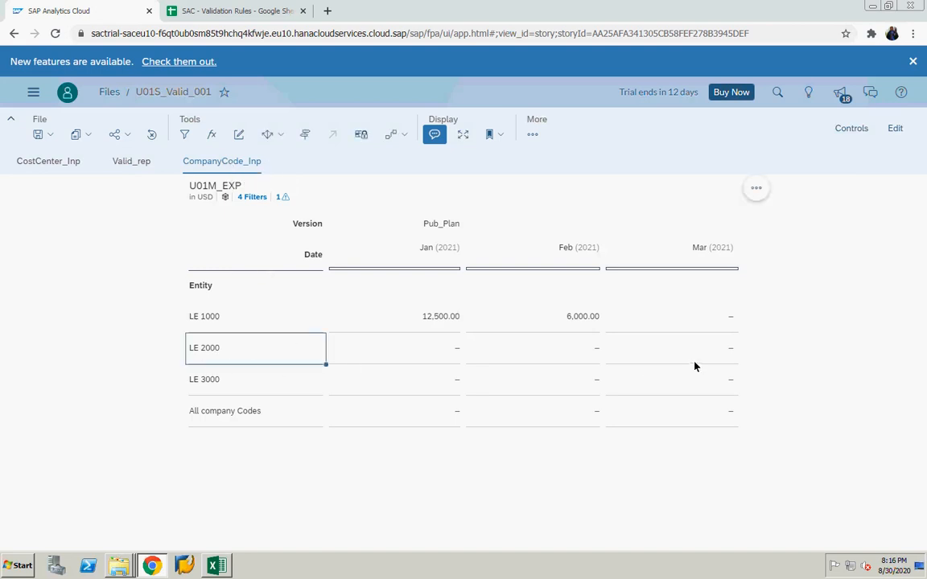
pyautogui.click(450, 359)
pyautogui.click(590, 359)
pyautogui.click(428, 362)
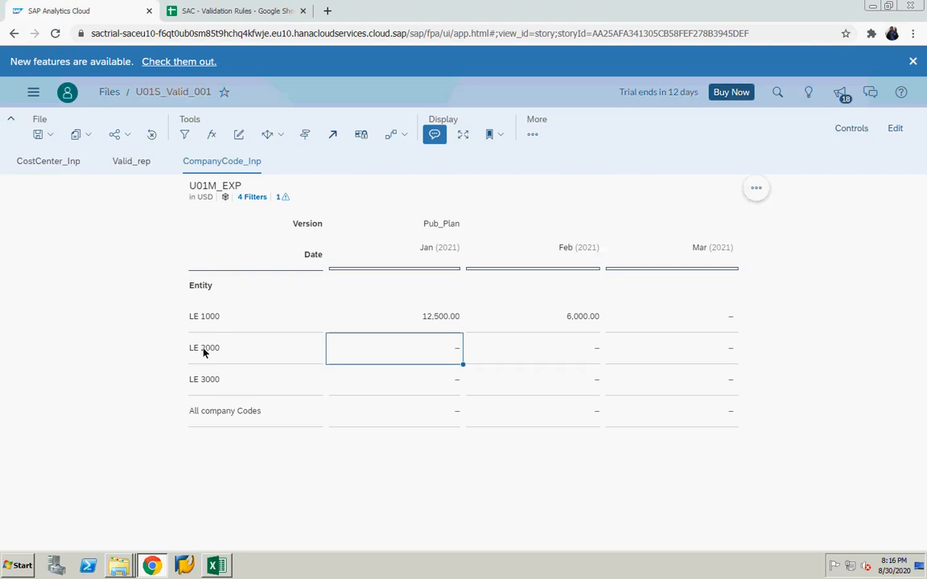
pyautogui.click(127, 165)
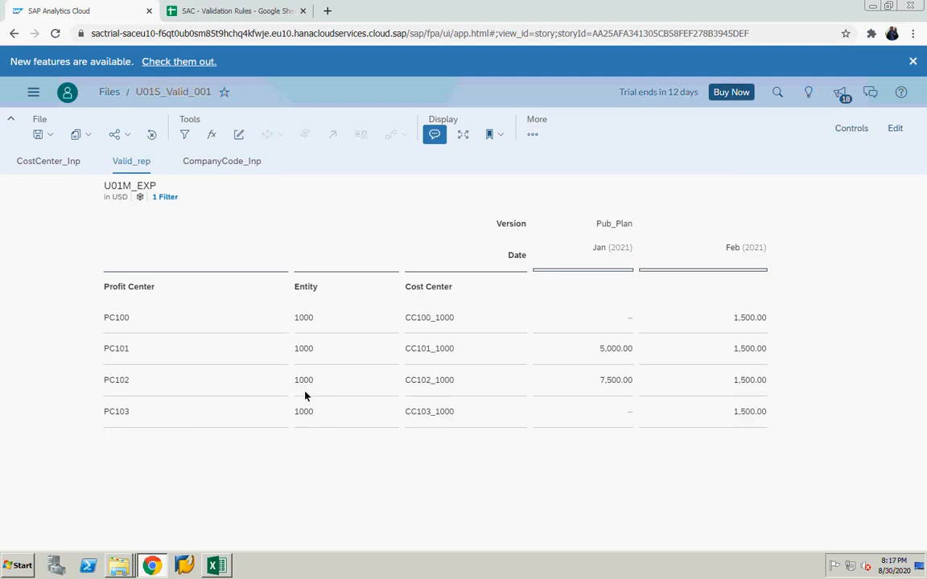
# Enter 12000 for entity LE 2000 in Jan 2021 on the CompanyCode_Inp page
pyautogui.click(225, 166)
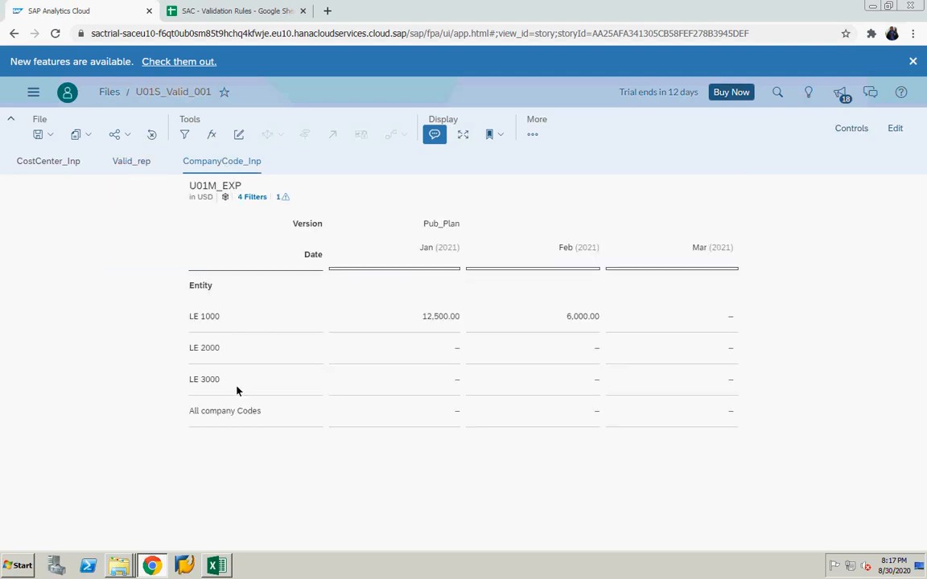
pyautogui.click(206, 354)
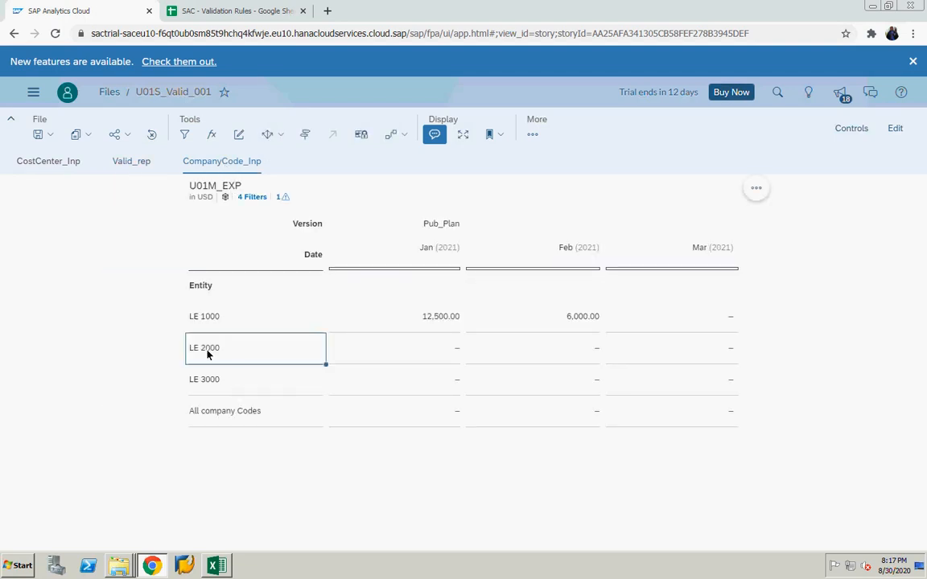
pyautogui.click(445, 361)
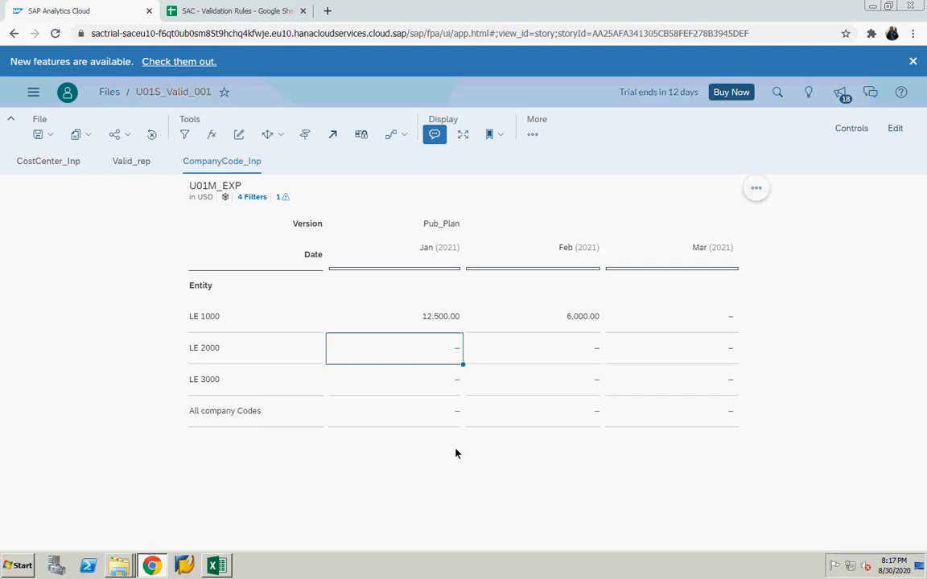
pyautogui.write('12000')
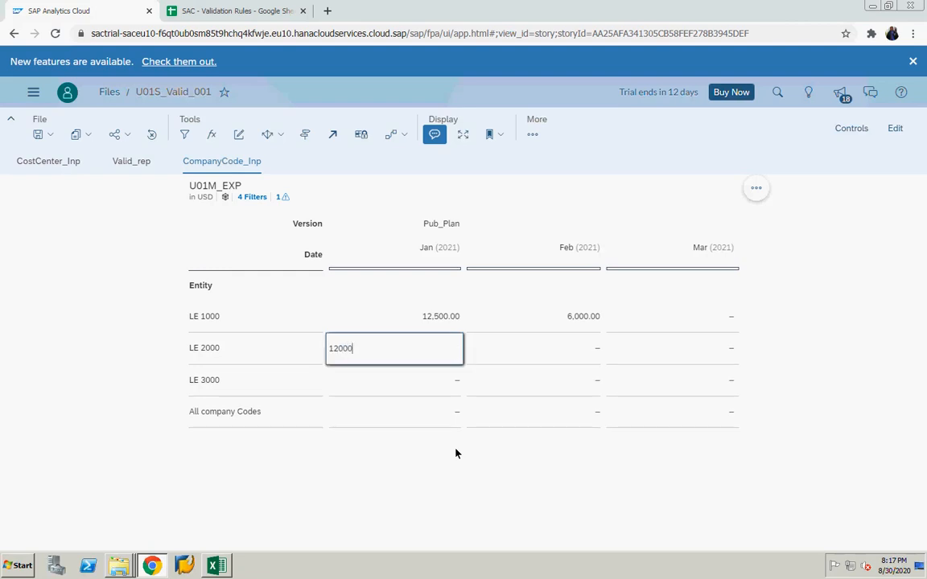
pyautogui.press('Return')
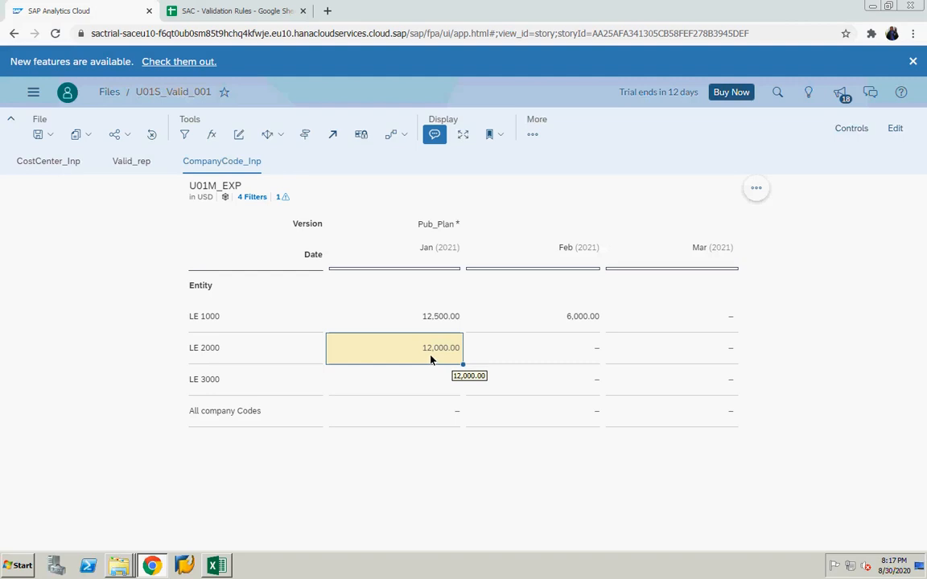
# Publish the Jan 2021 amount entered for LE 2000 to the Pub_Plan version
pyautogui.click(530, 135)
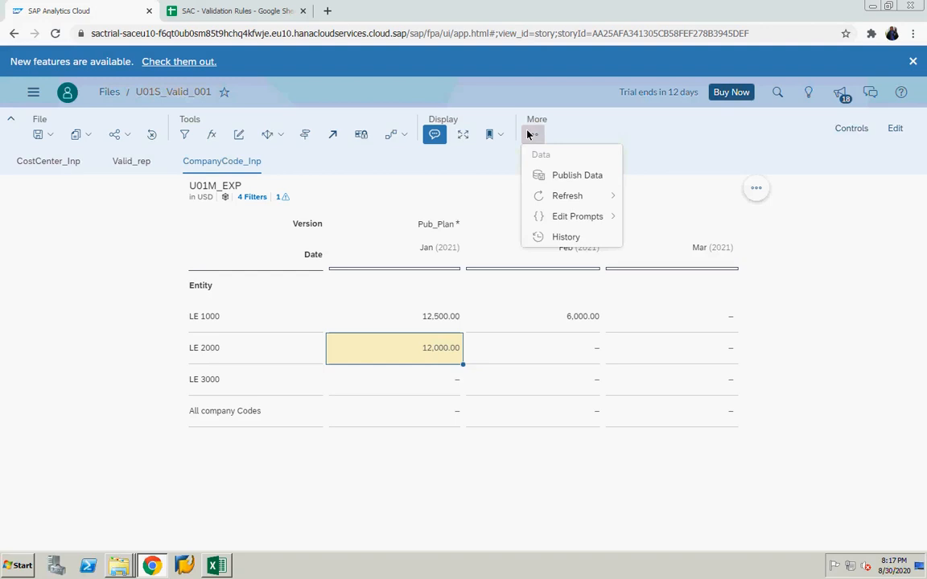
pyautogui.click(560, 177)
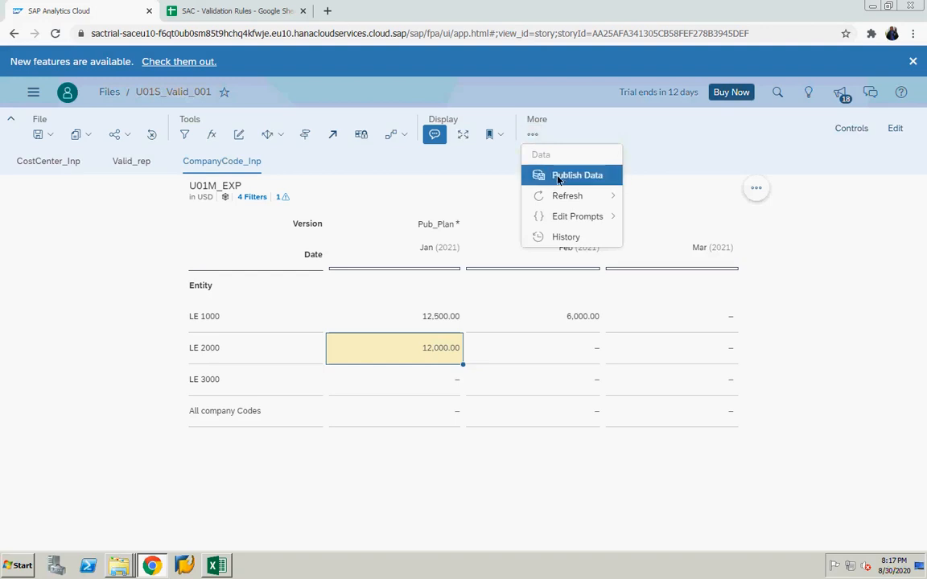
pyautogui.click(474, 337)
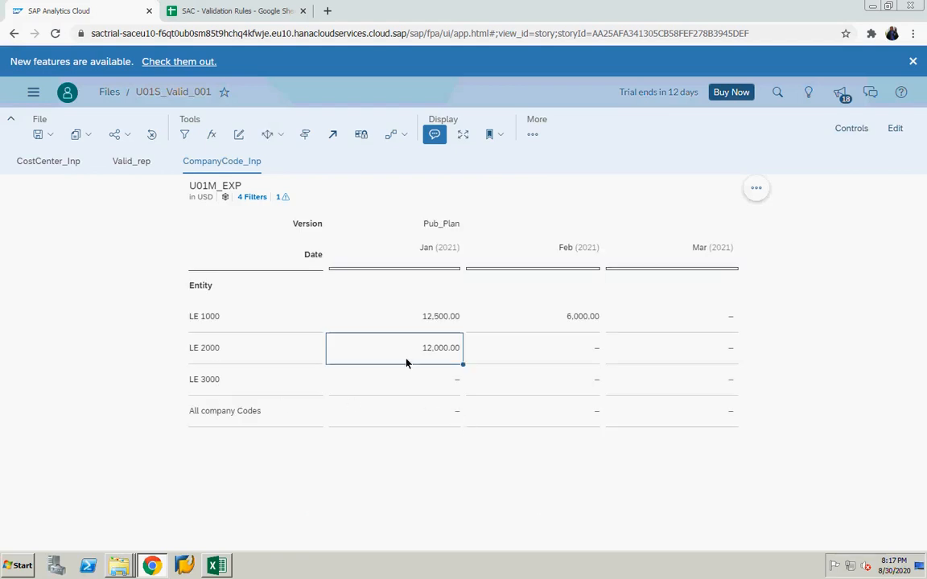
# On the Valid_rep page, check the PC100 row for entity 2000, its cost center CC100_2000 and its Jan 2021 amount
pyautogui.click(133, 162)
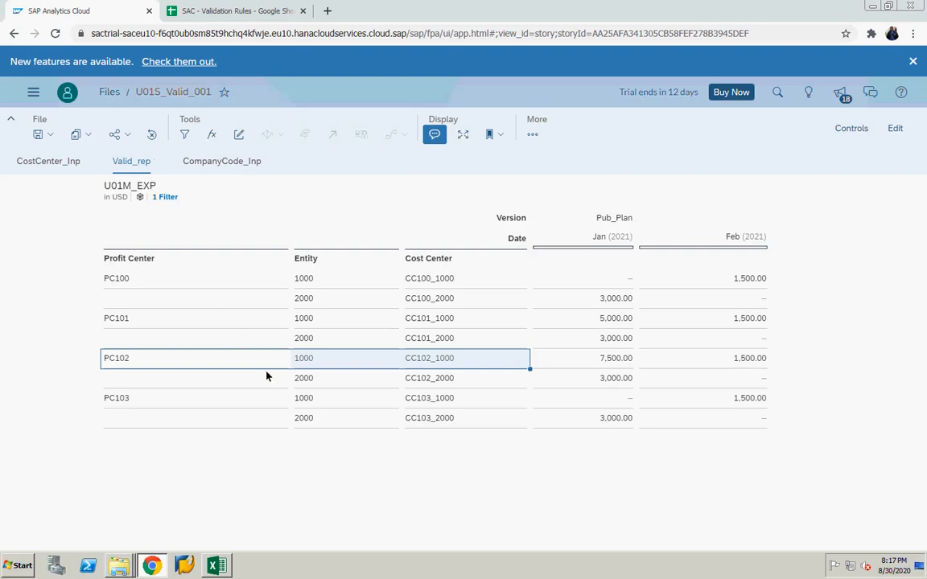
pyautogui.click(310, 386)
pyautogui.click(307, 303)
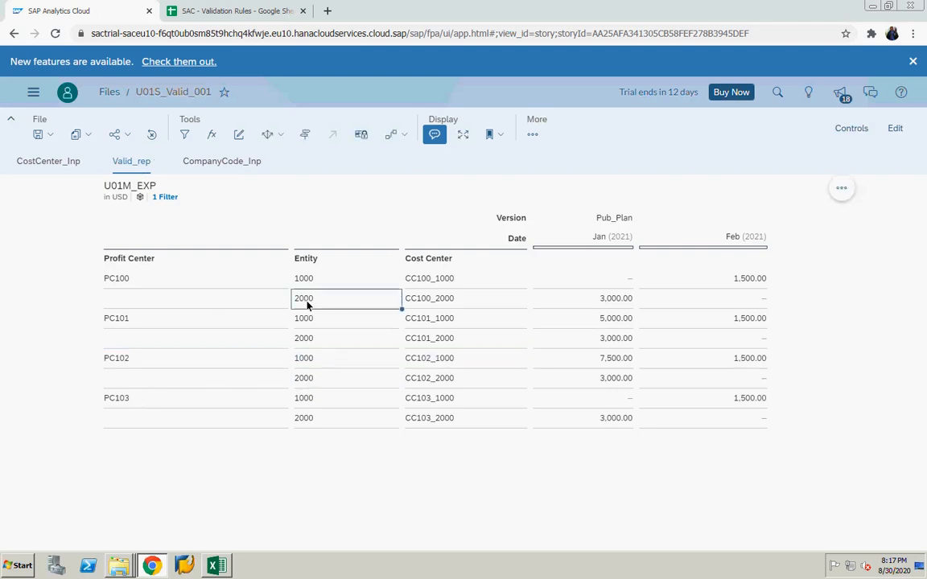
pyautogui.click(441, 307)
pyautogui.click(123, 285)
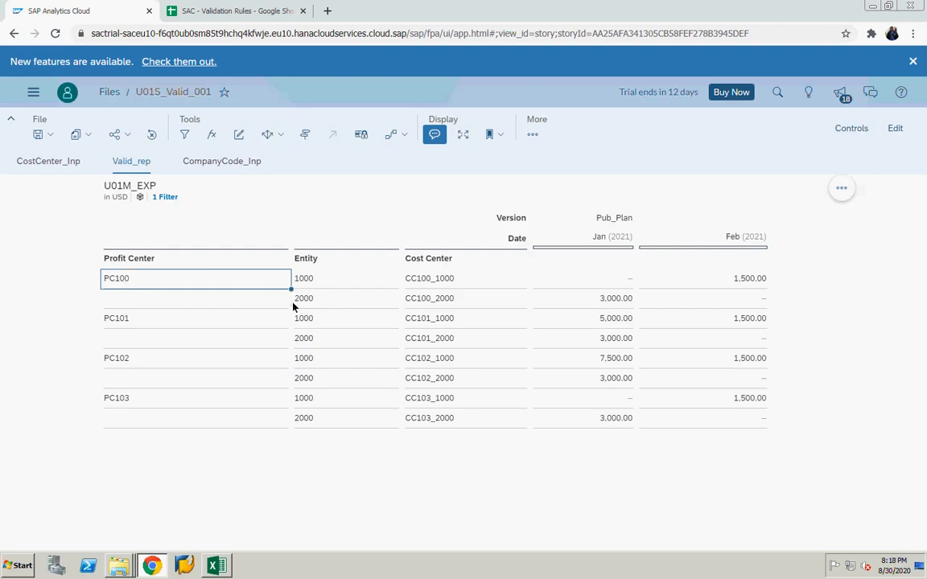
pyautogui.click(430, 298)
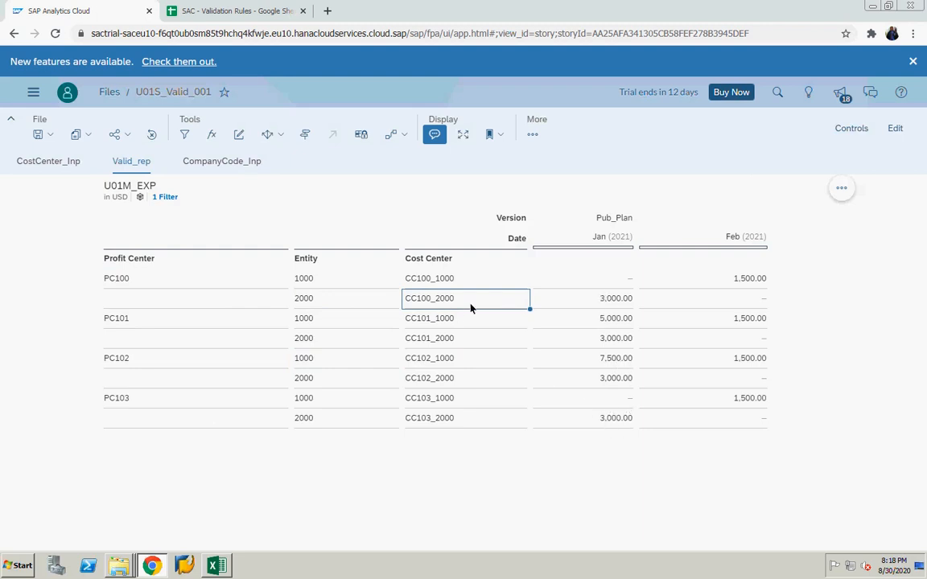
pyautogui.click(605, 305)
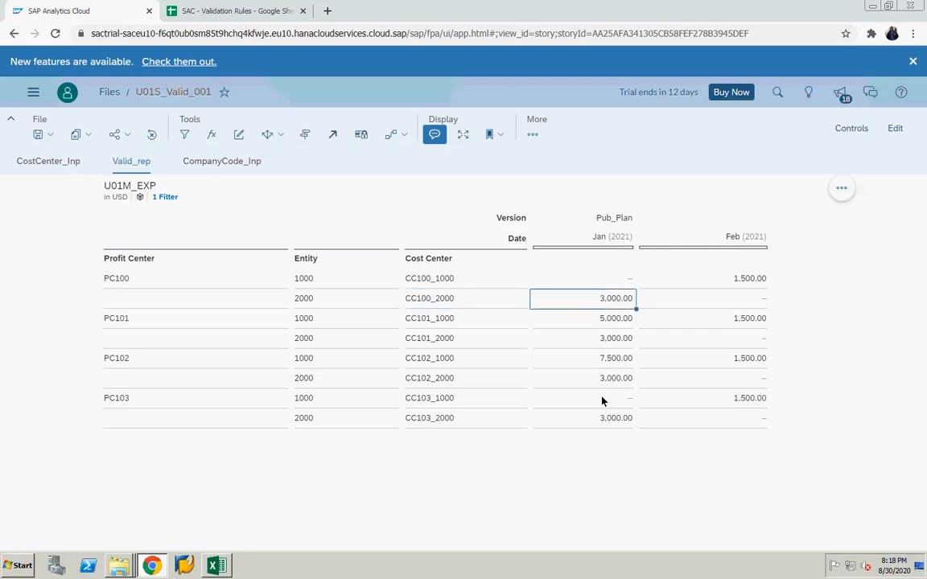
# Check the Jan 2021 amounts distributed to cost centers CC101_2000, CC102_2000 and CC103_2000 on the Valid_rep page
pyautogui.click(450, 346)
pyautogui.click(605, 344)
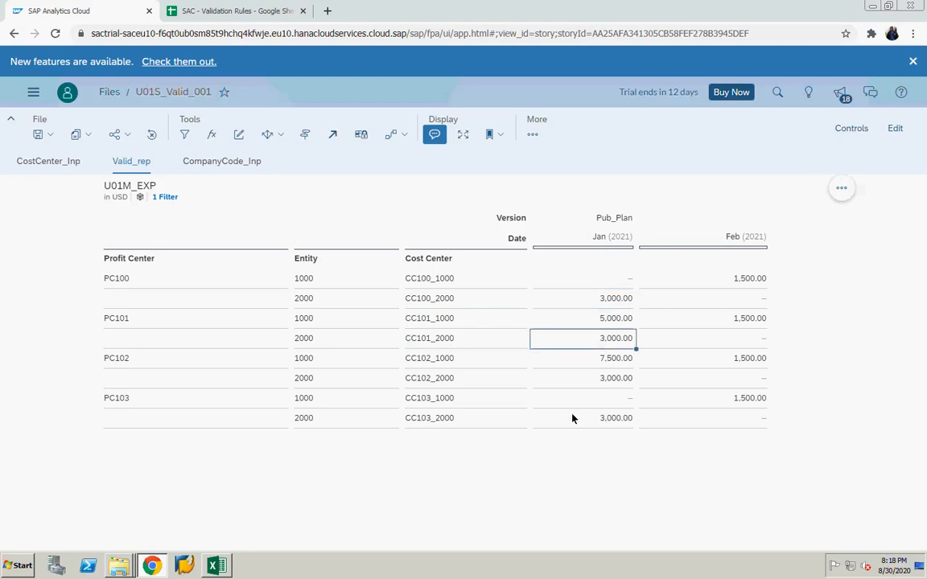
pyautogui.click(420, 386)
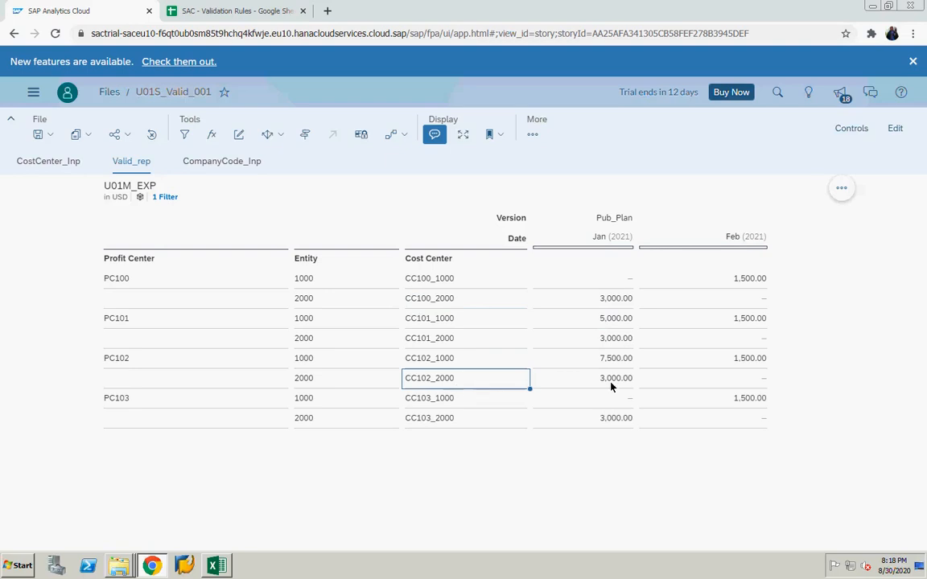
pyautogui.click(430, 427)
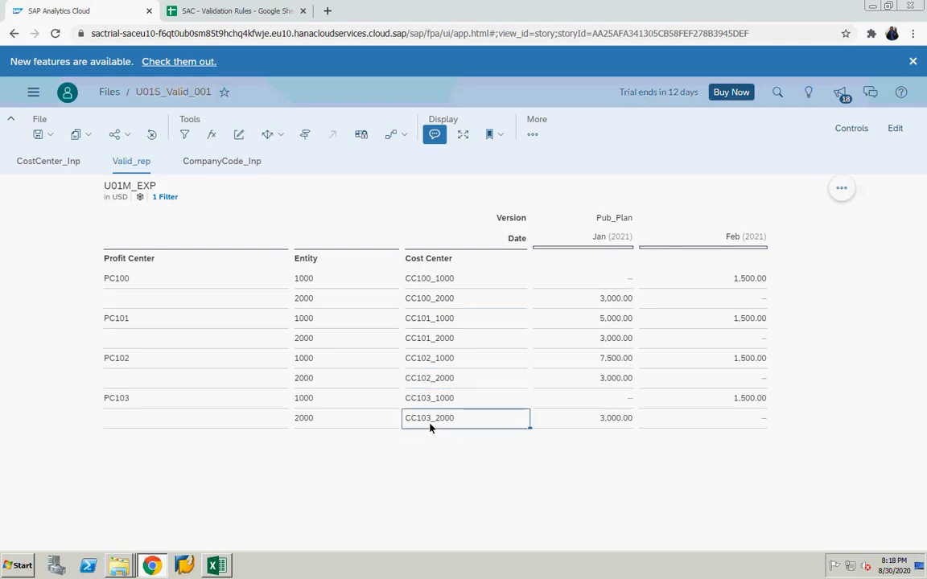
pyautogui.click(602, 424)
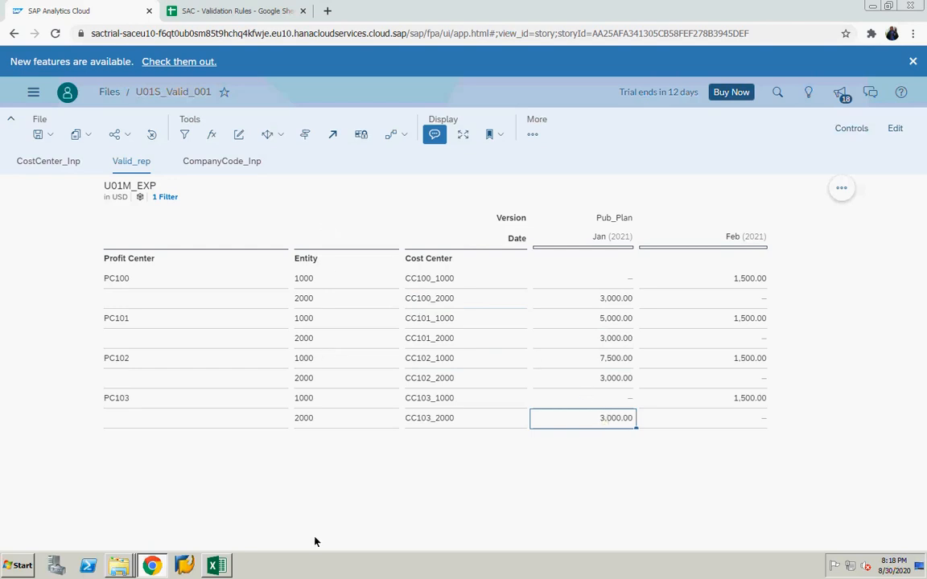
# Switch to the SAC - Validation Rules document in Google Sheets and review its notes on data validation rules
pyautogui.click(216, 566)
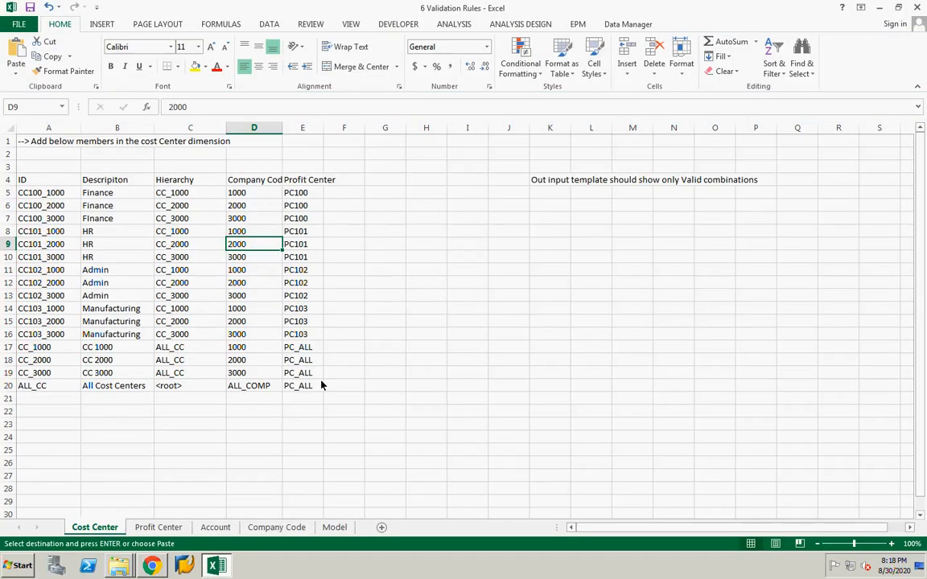
pyautogui.click(878, 8)
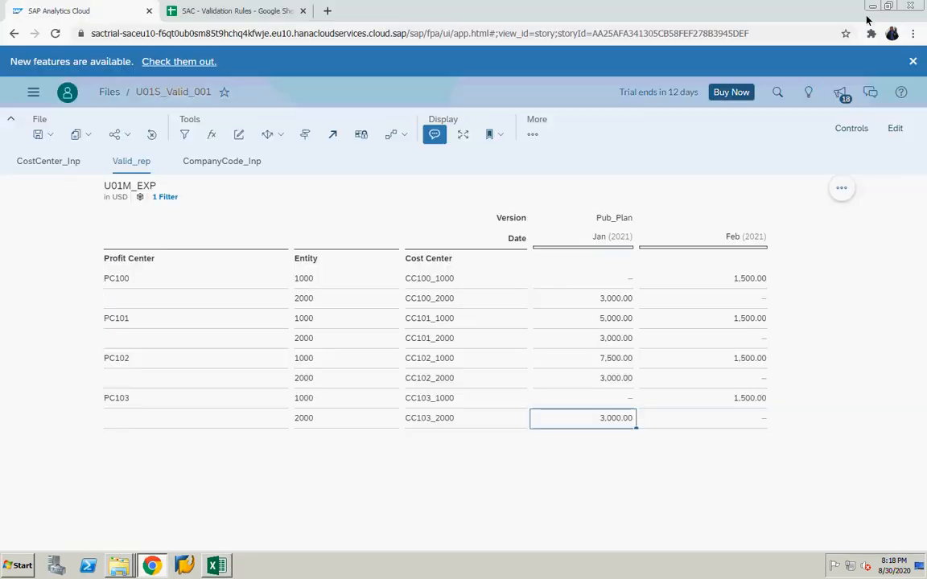
pyautogui.click(157, 568)
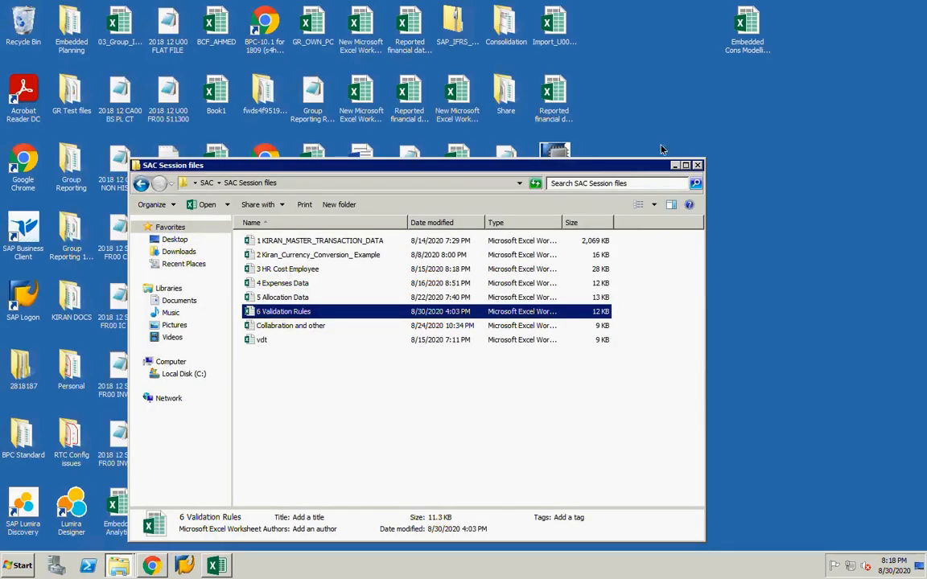
pyautogui.click(150, 567)
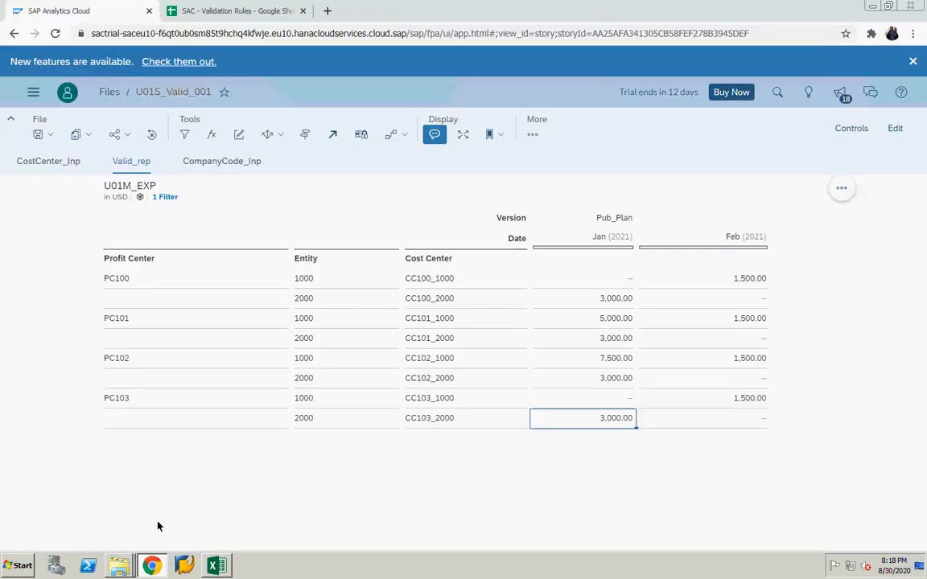
pyautogui.click(192, 11)
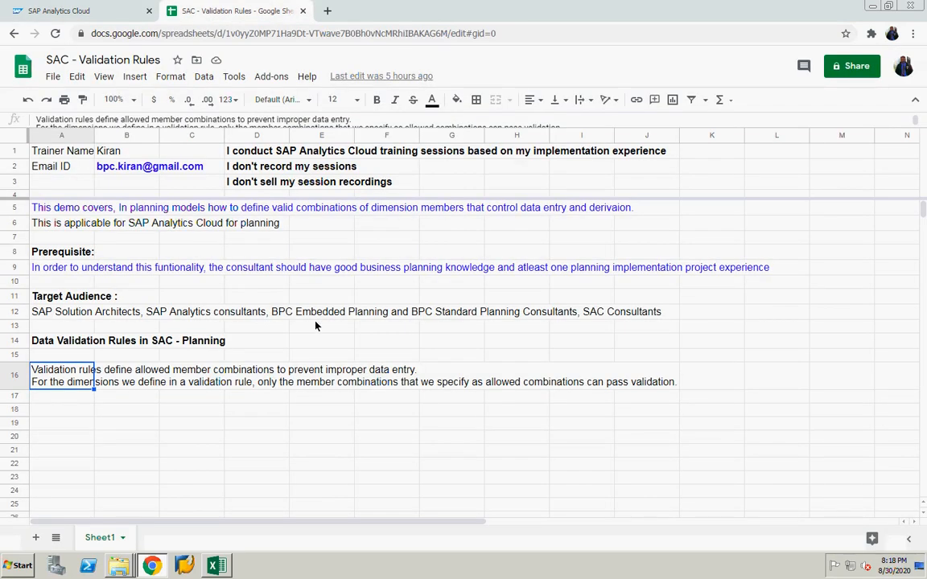